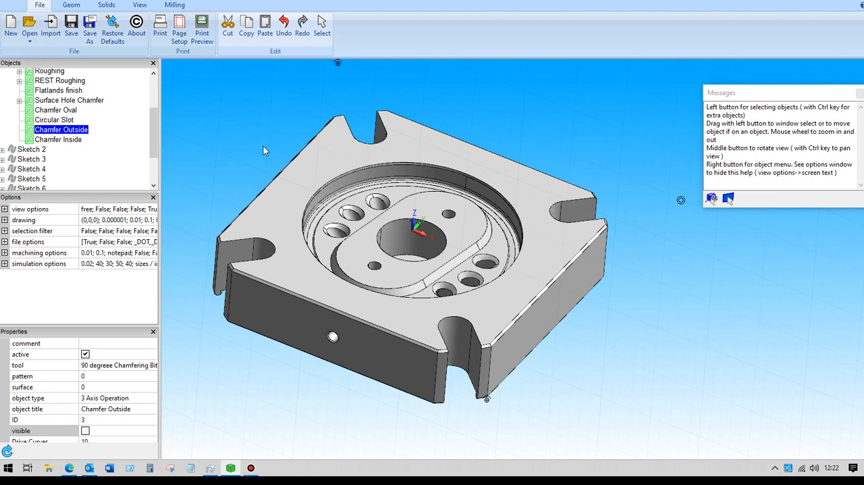
# Step: Examine the position, diameter and height properties of the Cylinder 2 solid
pyautogui.moveTo(152, 131); pyautogui.dragTo(155, 101)
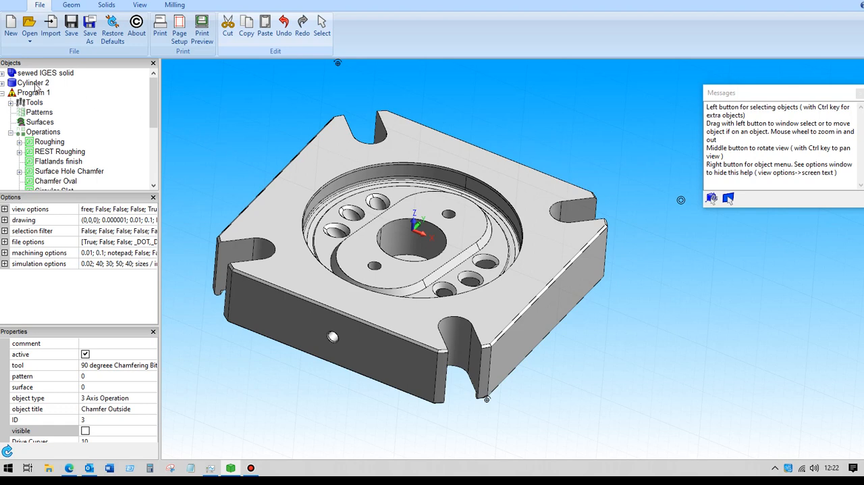
pyautogui.click(106, 6)
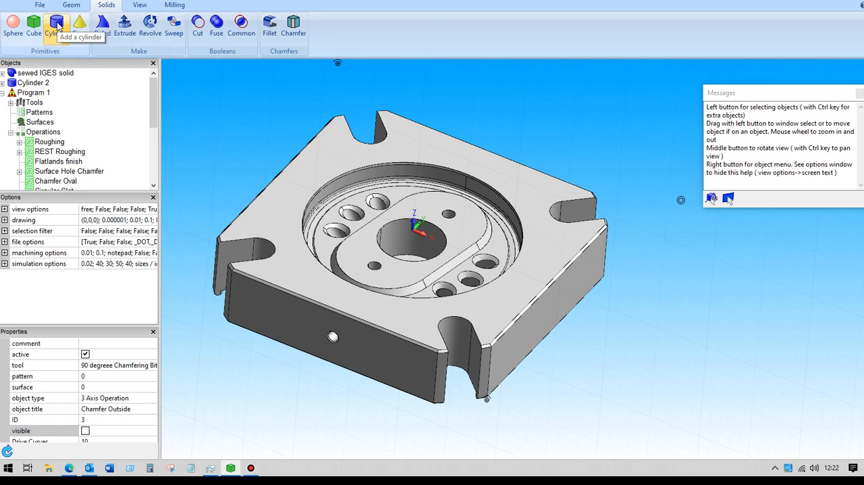
pyautogui.click(37, 83)
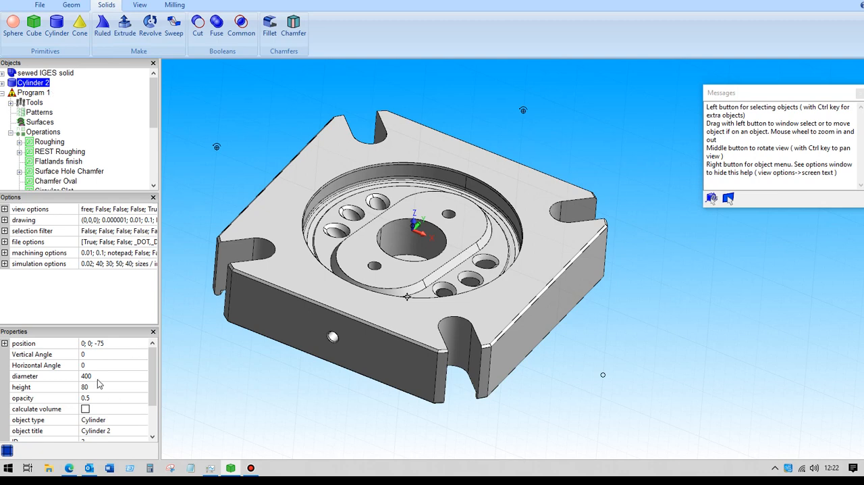
pyautogui.click(5, 343)
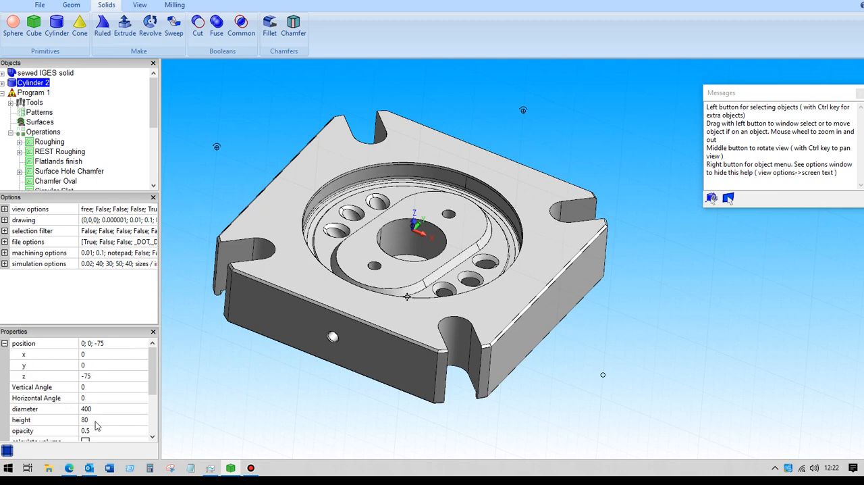
pyautogui.click(5, 343)
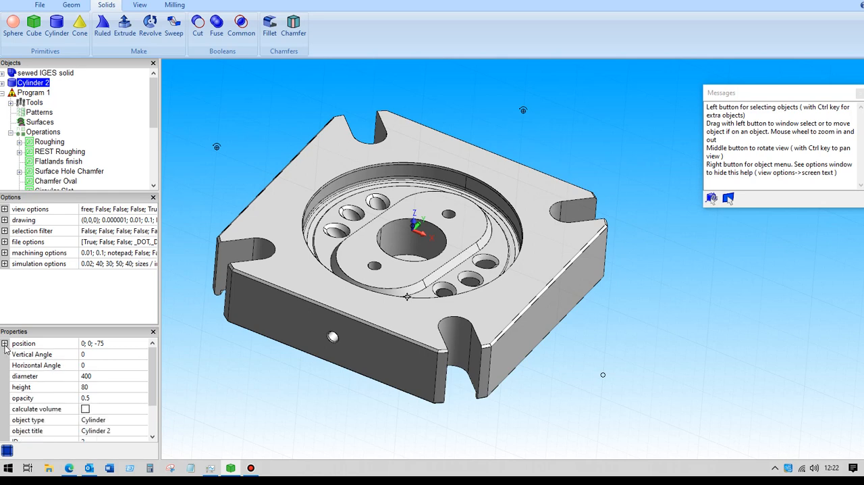
pyautogui.scroll(-2, 154, 393)
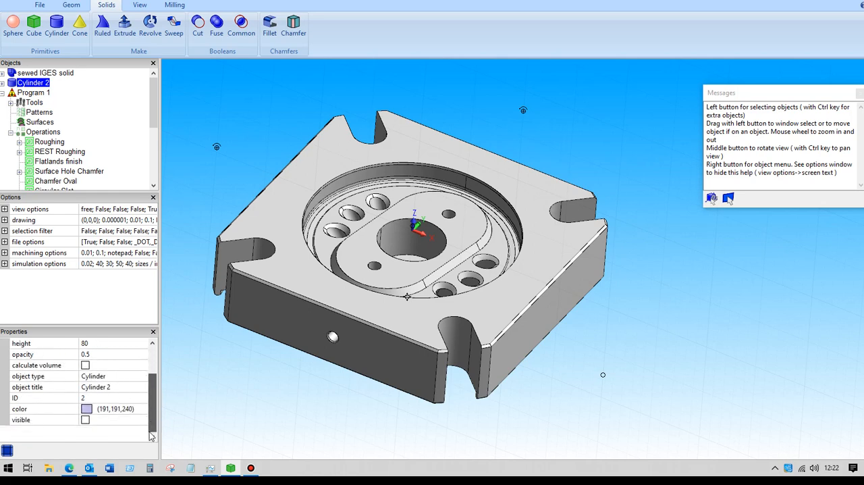
# Step: Make Cylinder 2 visible around the part to check how it encloses the model
pyautogui.click(85, 420)
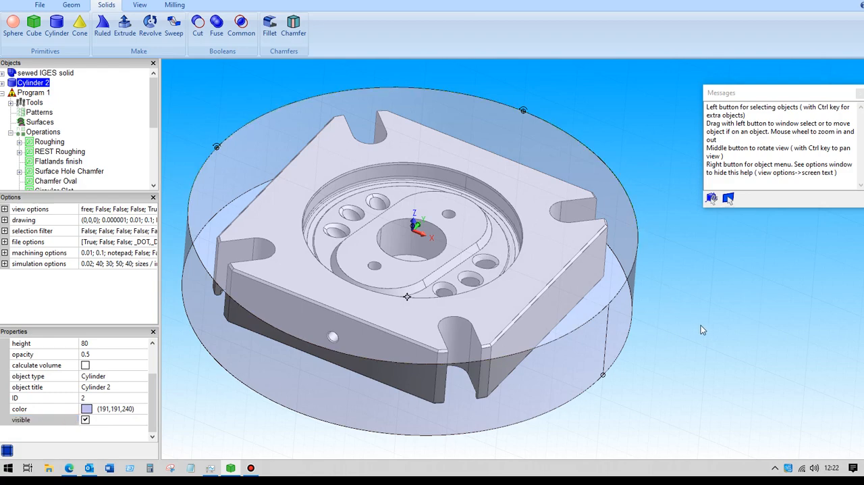
pyautogui.scroll(-1, 701, 325)
pyautogui.moveTo(701, 322)
pyautogui.mouseDown(button='middle')
pyautogui.moveTo(694, 293)
pyautogui.moveTo(703, 309)
pyautogui.moveTo(707, 297)
pyautogui.moveTo(690, 318)
pyautogui.moveTo(698, 329)
pyautogui.mouseUp(button='middle')
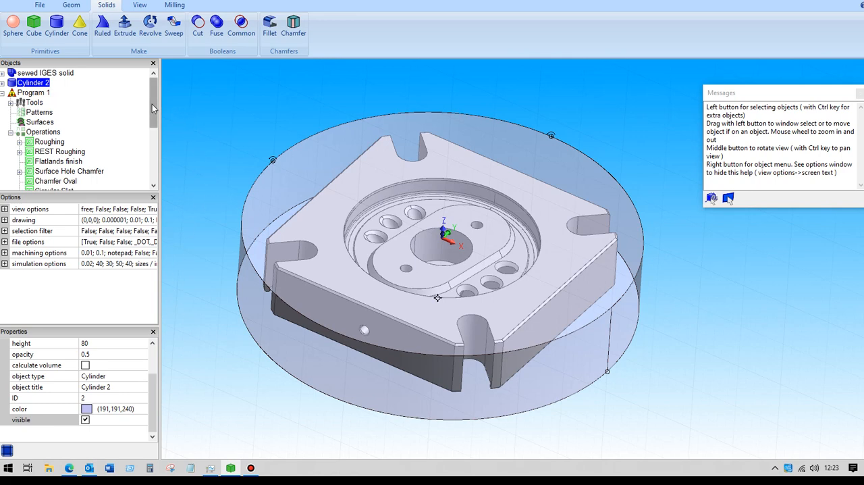
# Step: Bring up the solid-file save for Cylinder 2, cancel it, and hide the cylinder
pyautogui.rightClick(43, 84)
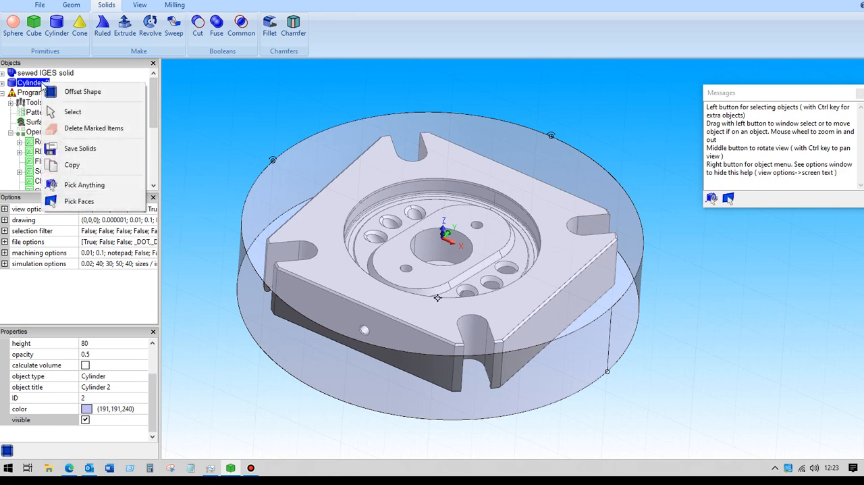
pyautogui.click(81, 148)
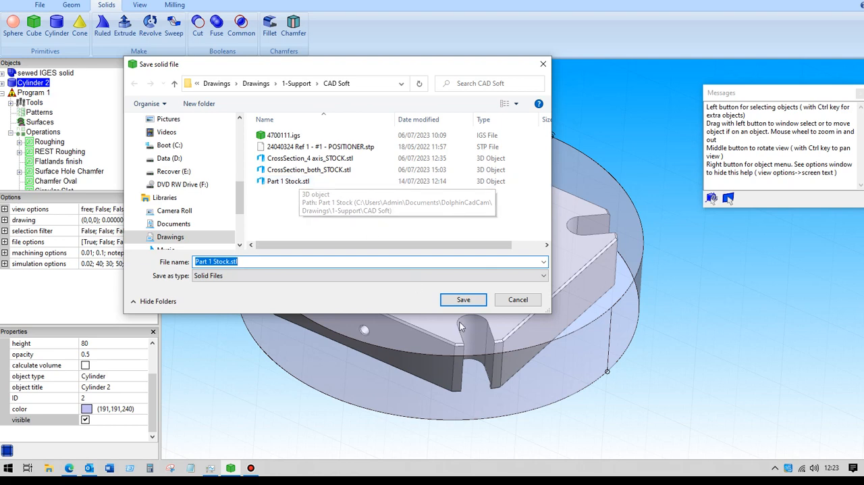
pyautogui.click(518, 299)
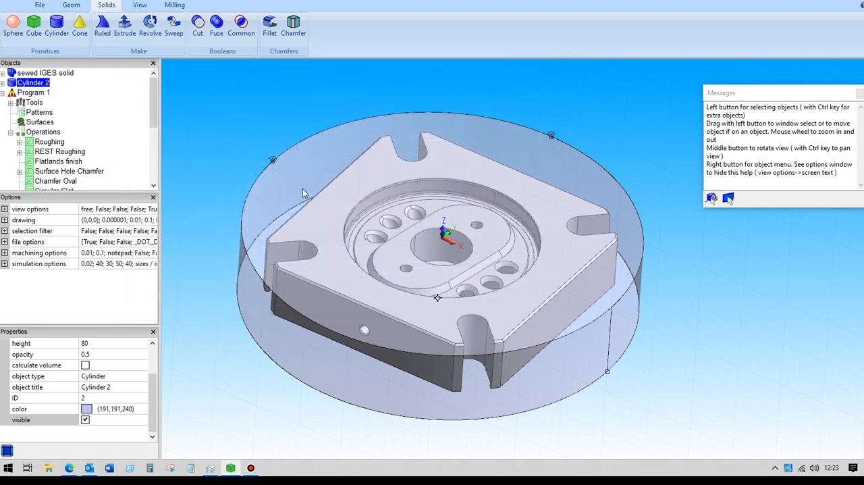
pyautogui.click(85, 419)
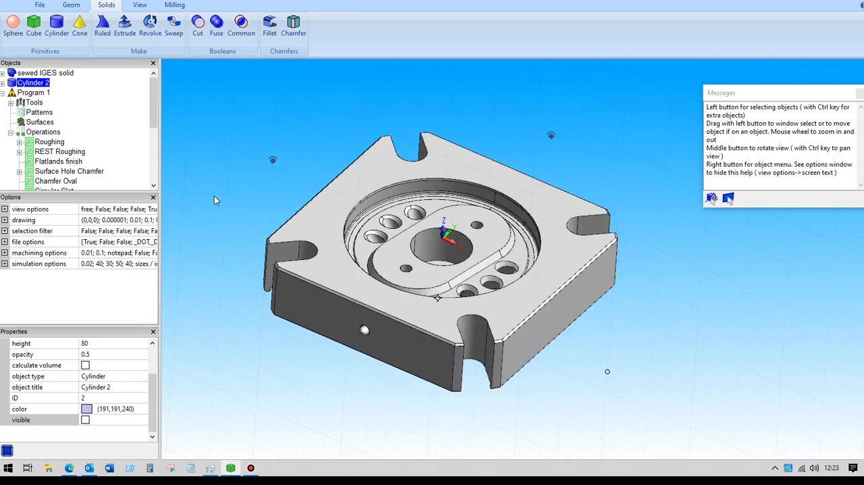
# Step: Open the Roughing operation's parameters and examine its feed rates, spindle settings and assigned tool
pyautogui.click(51, 142)
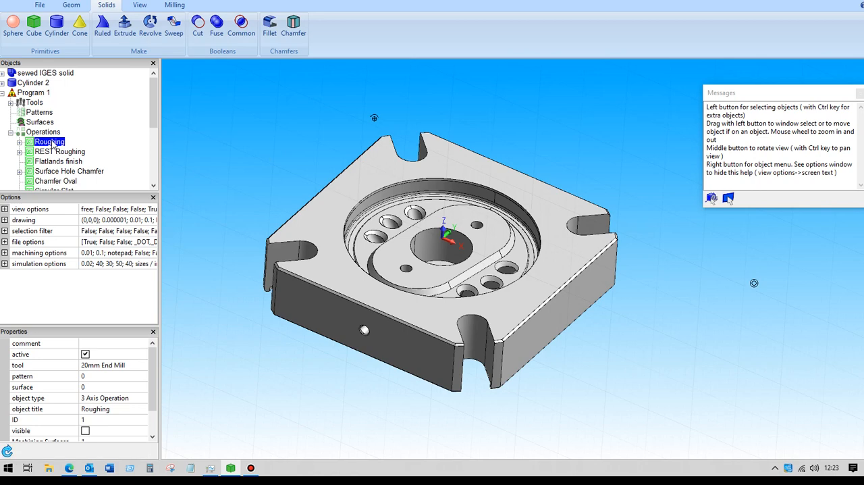
pyautogui.doubleClick(51, 142)
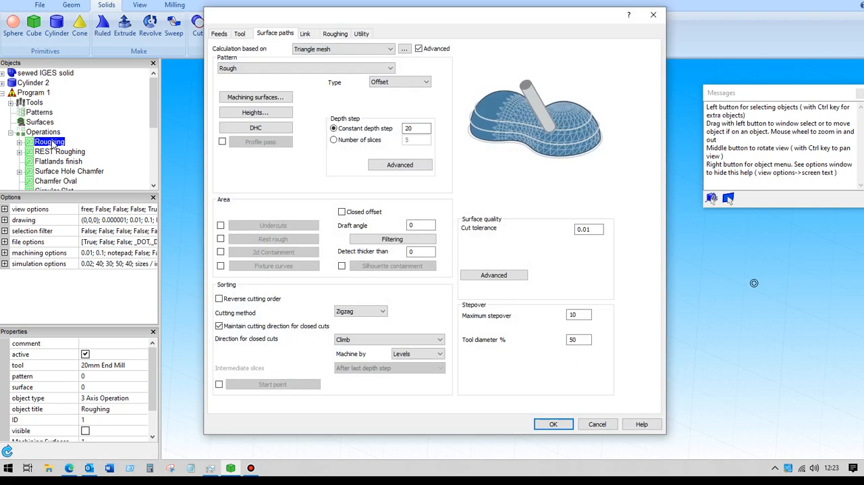
pyautogui.click(220, 34)
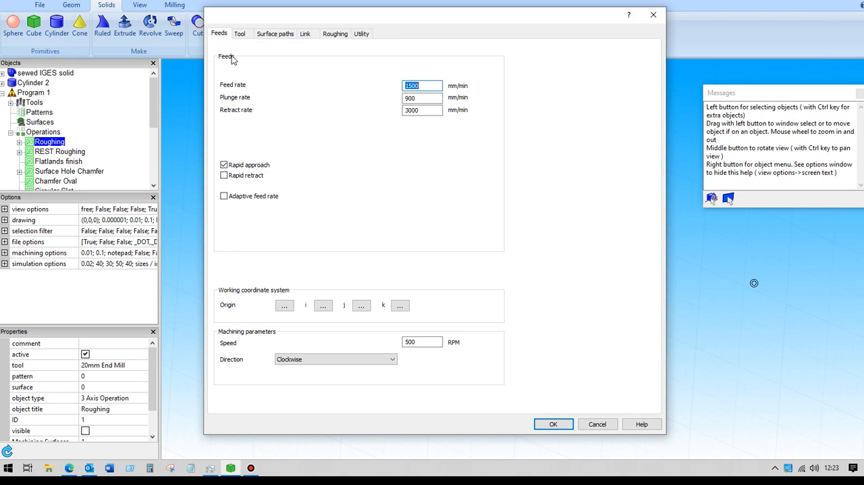
pyautogui.click(250, 35)
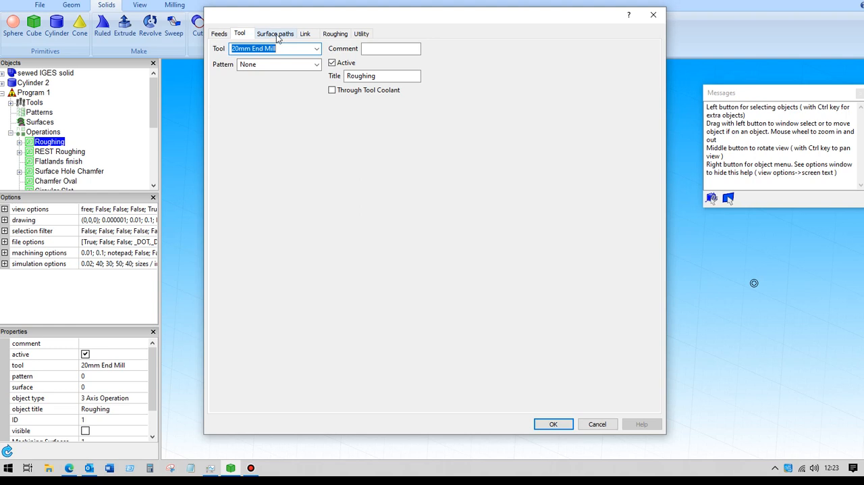
# Step: Check the Roughing operation's machining surface and its global offset
pyautogui.click(277, 35)
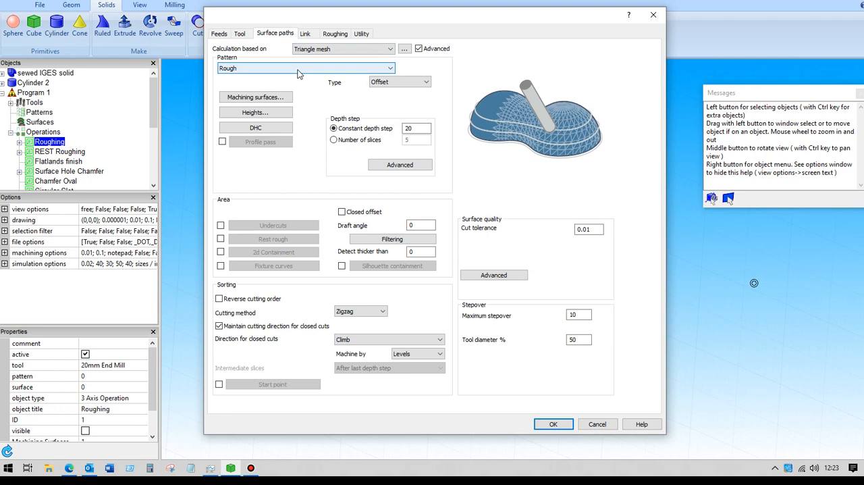
pyautogui.click(276, 98)
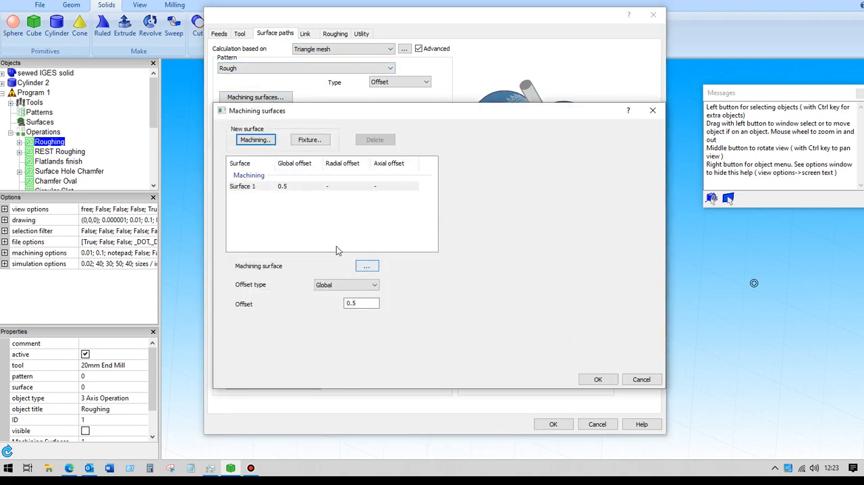
pyautogui.click(357, 303)
pyautogui.click(598, 380)
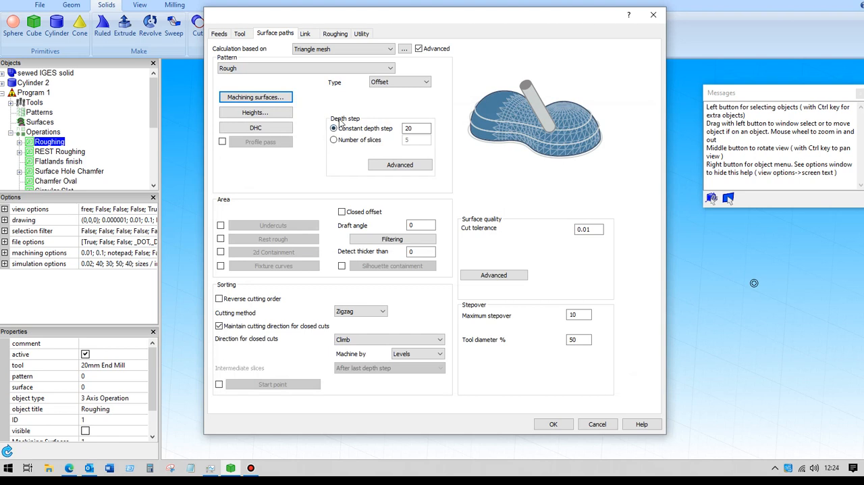
# Step: Review the roughing depth step, maximum stepover, available pattern types and automatic height settings
pyautogui.click(417, 128)
pyautogui.click(581, 316)
pyautogui.moveTo(582, 316); pyautogui.dragTo(568, 318)
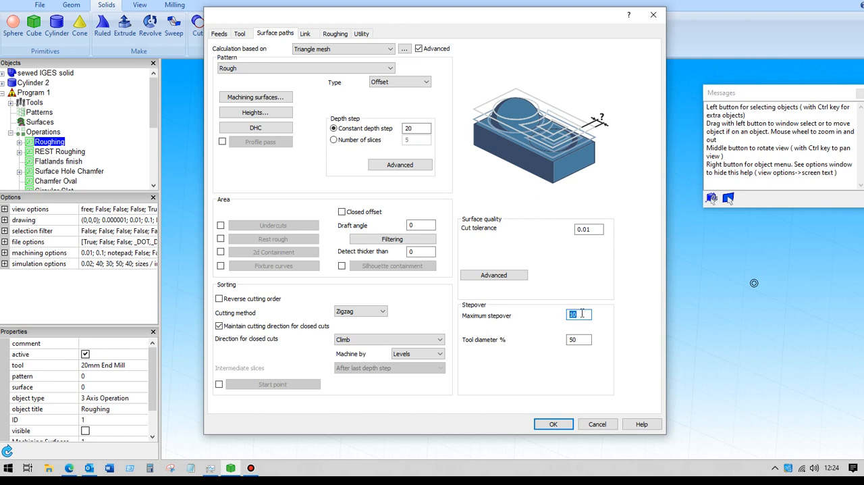
pyautogui.click(396, 84)
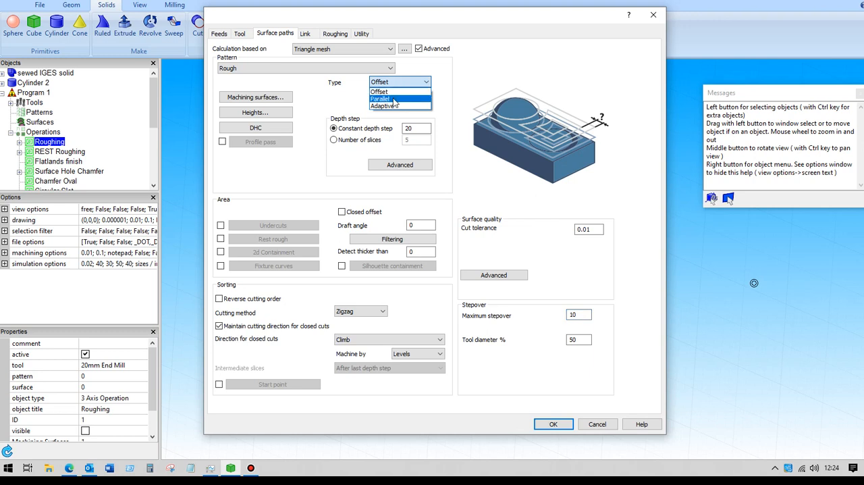
pyautogui.click(393, 84)
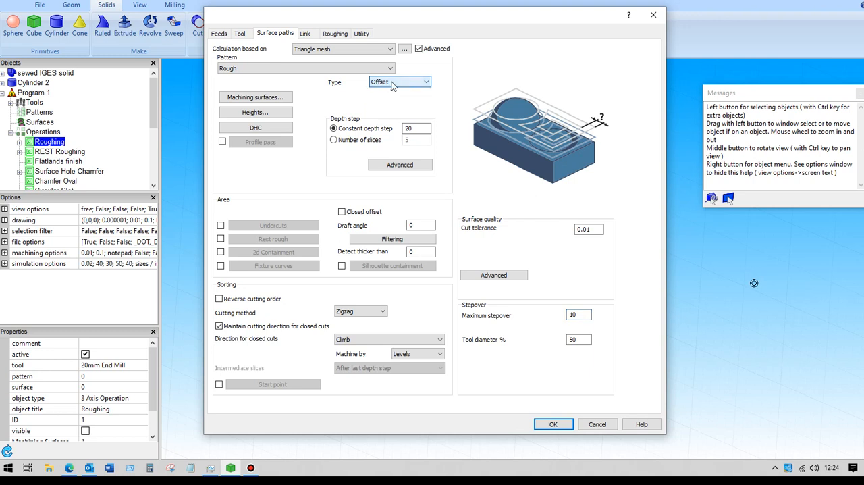
pyautogui.click(255, 113)
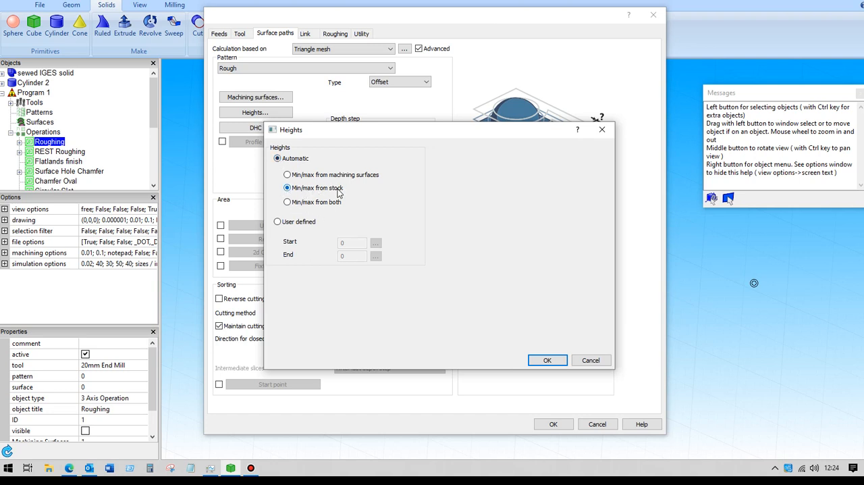
pyautogui.click(534, 361)
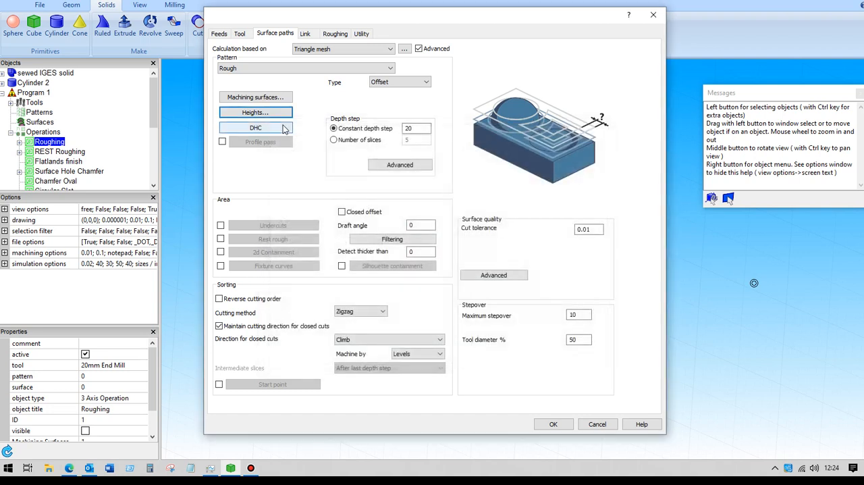
# Step: Define the roughing stock from surfaces, using Cylinder 2 as the stock surface, and accept the stock definition
pyautogui.click(329, 37)
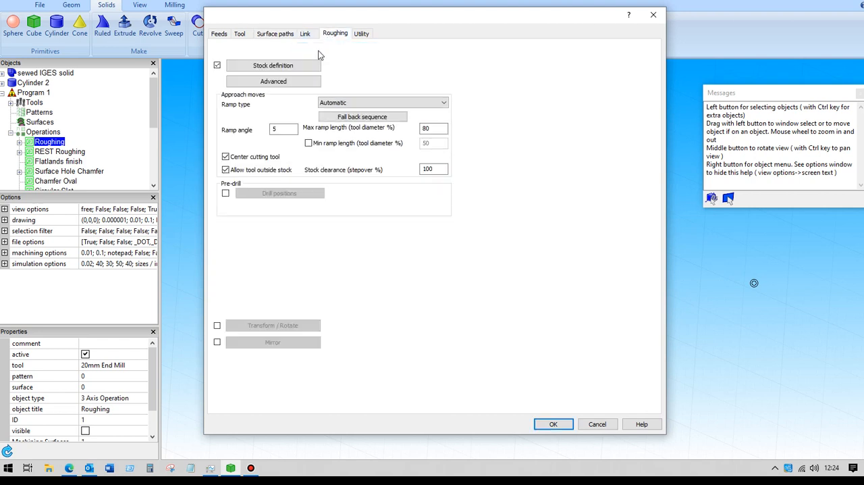
pyautogui.click(262, 67)
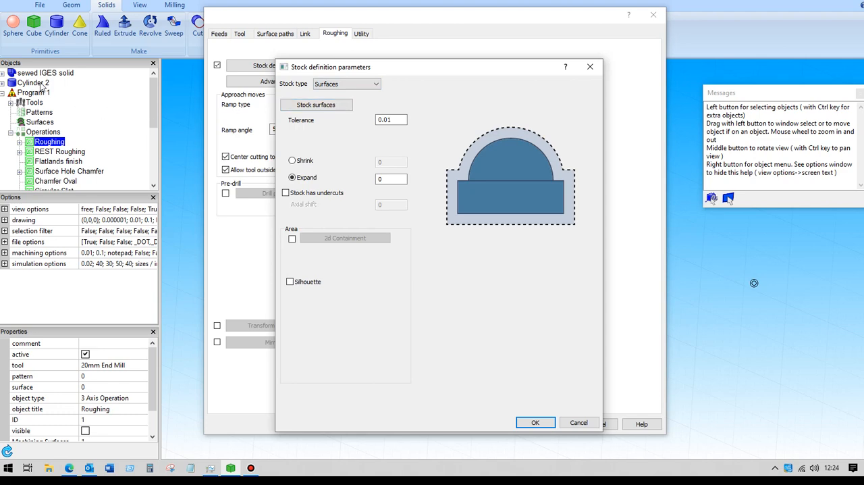
pyautogui.click(317, 109)
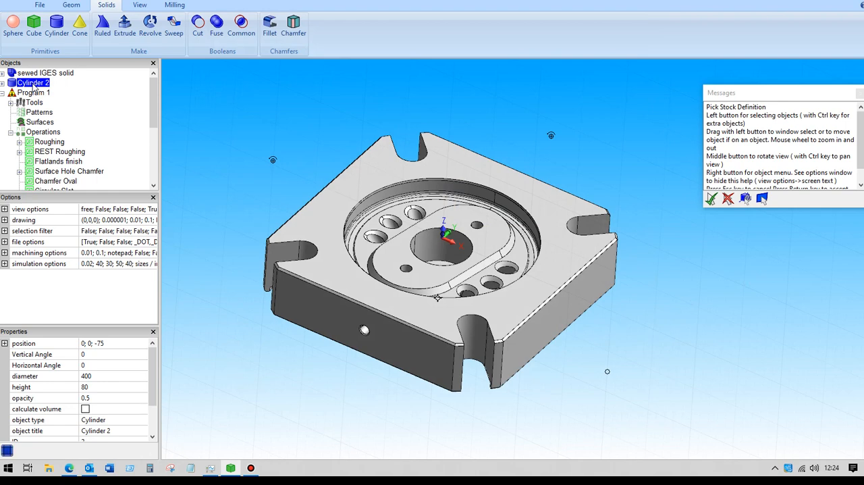
pyautogui.press('Return')
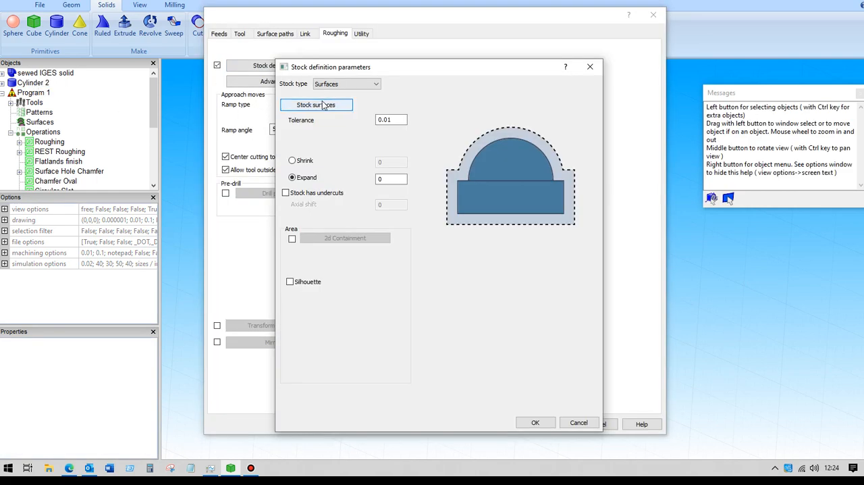
pyautogui.click(536, 422)
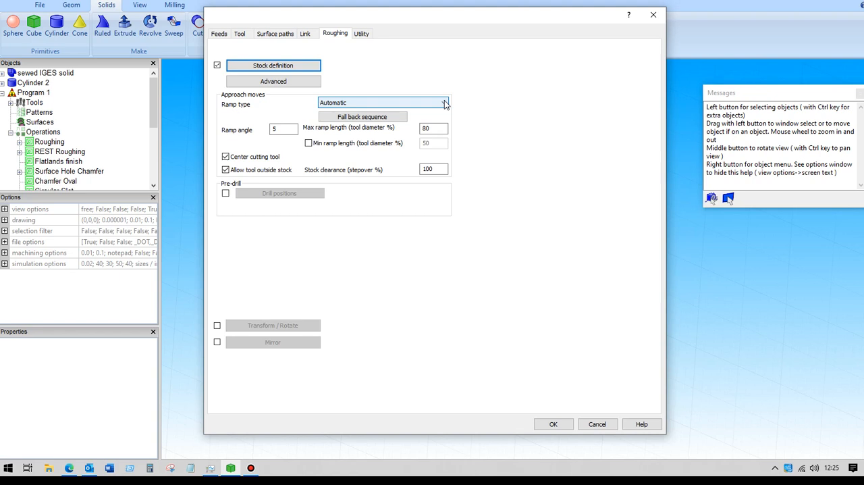
# Step: Examine the roughing approach moves: ramp angle, available ramp types and maximum ramp length
pyautogui.click(271, 129)
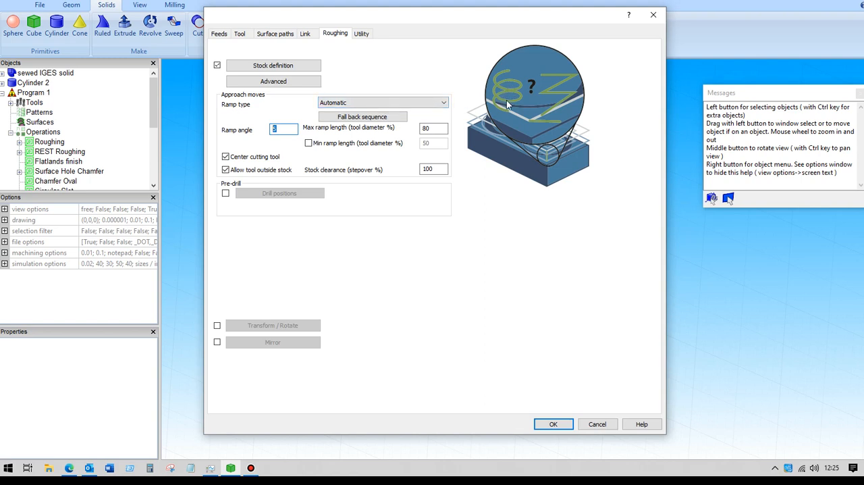
pyautogui.click(444, 103)
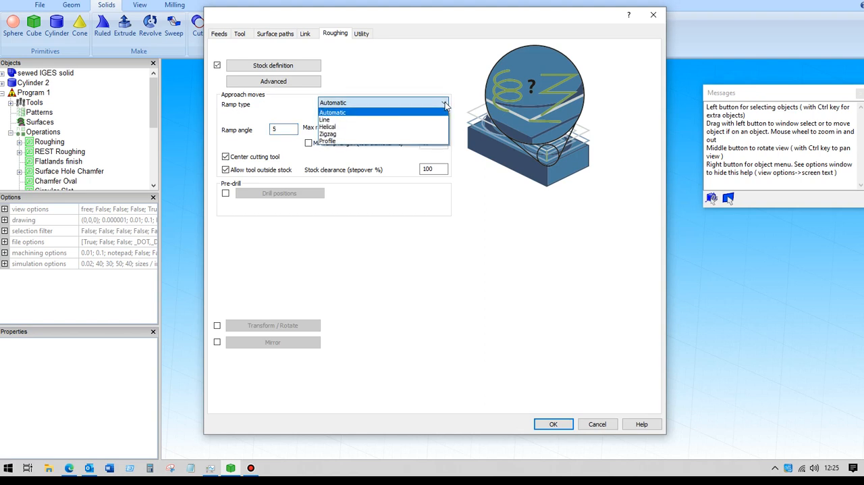
pyautogui.click(356, 104)
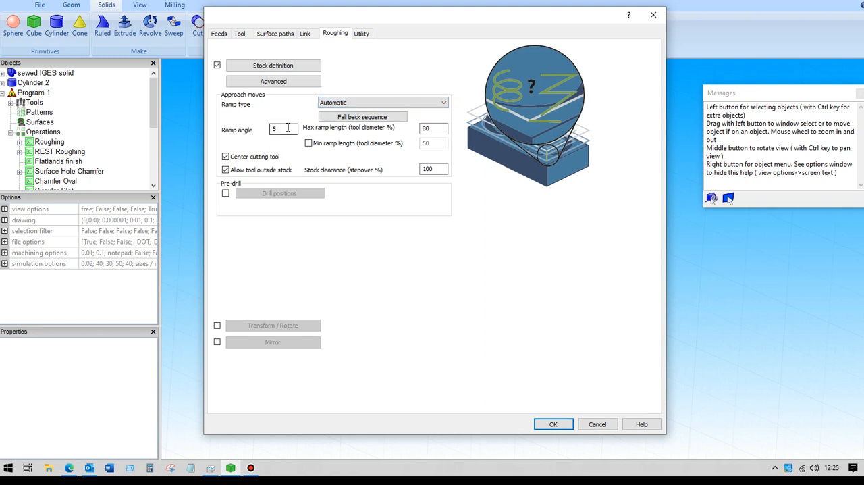
pyautogui.click(432, 128)
# Step: Check the advanced depth-step options for roughing, including the Machine flatlands setting
pyautogui.click(286, 37)
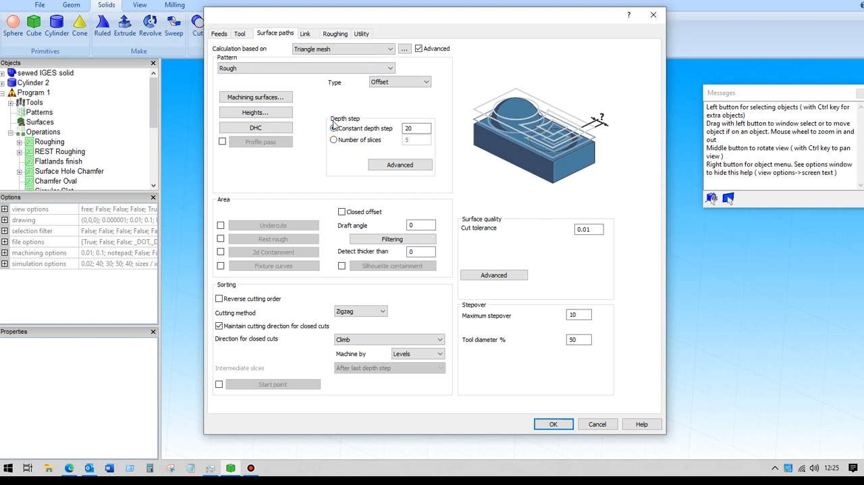
pyautogui.click(399, 166)
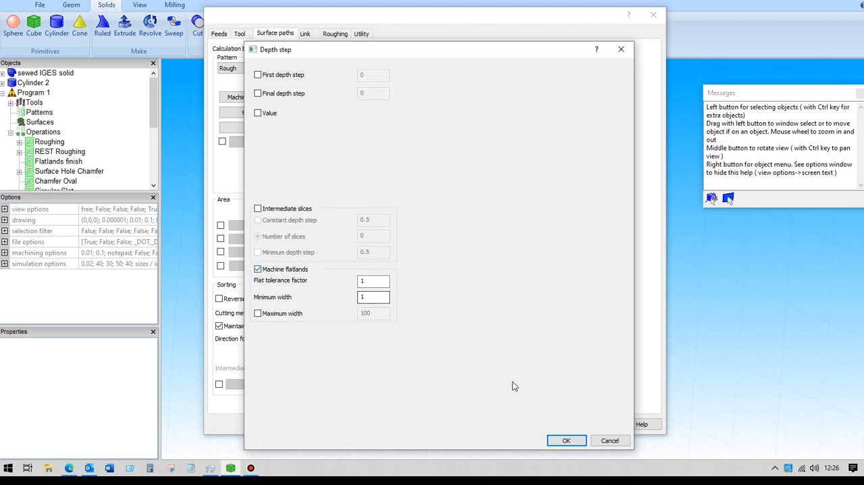
pyautogui.click(568, 441)
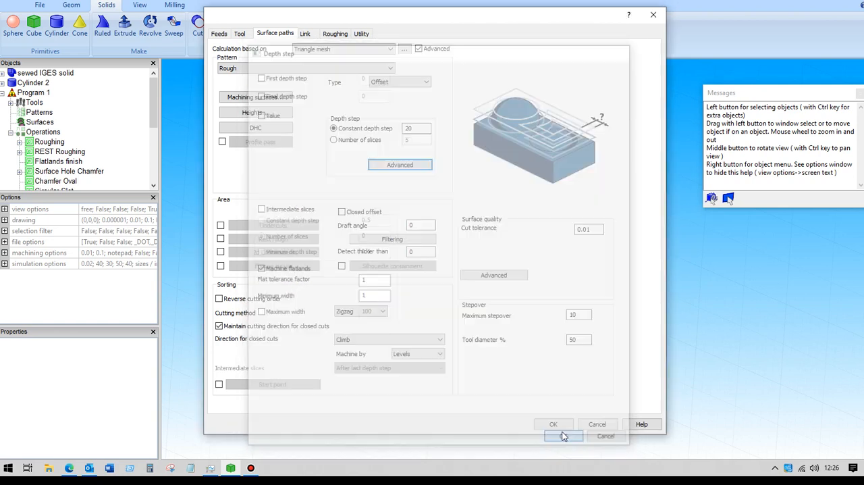
# Step: Review the Roughing operation's link moves and its retract and clearance distances, and accept the operation
pyautogui.click(417, 128)
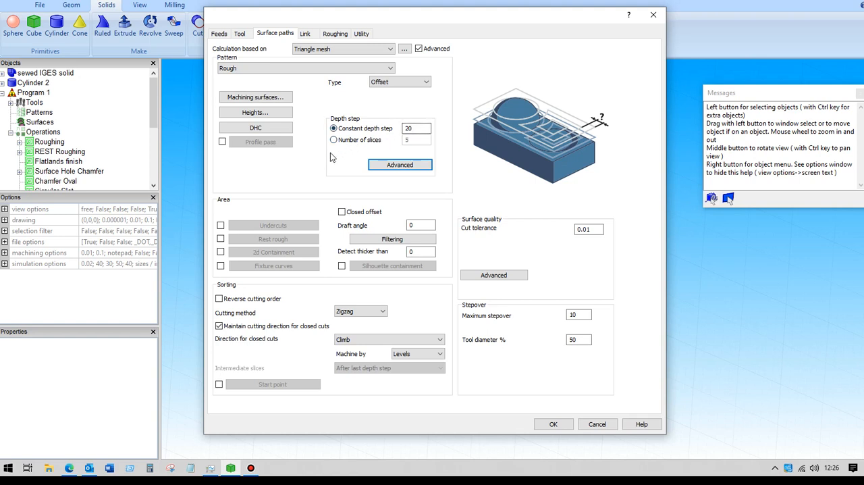
pyautogui.click(313, 38)
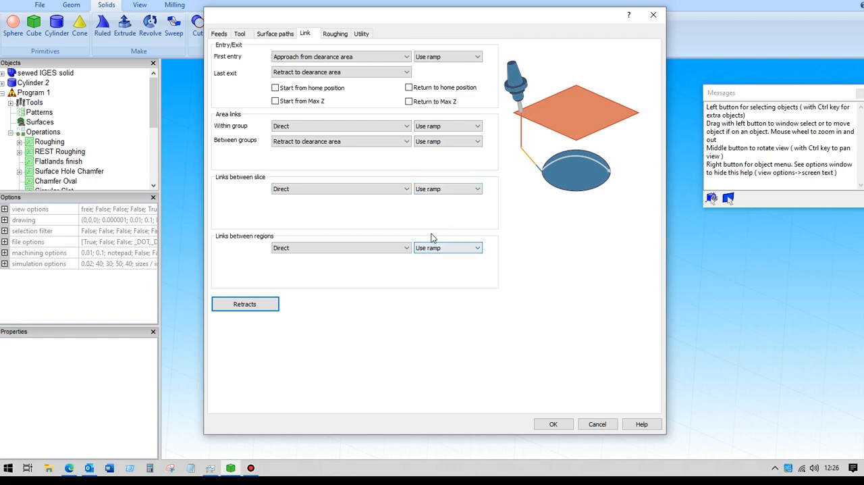
pyautogui.click(245, 304)
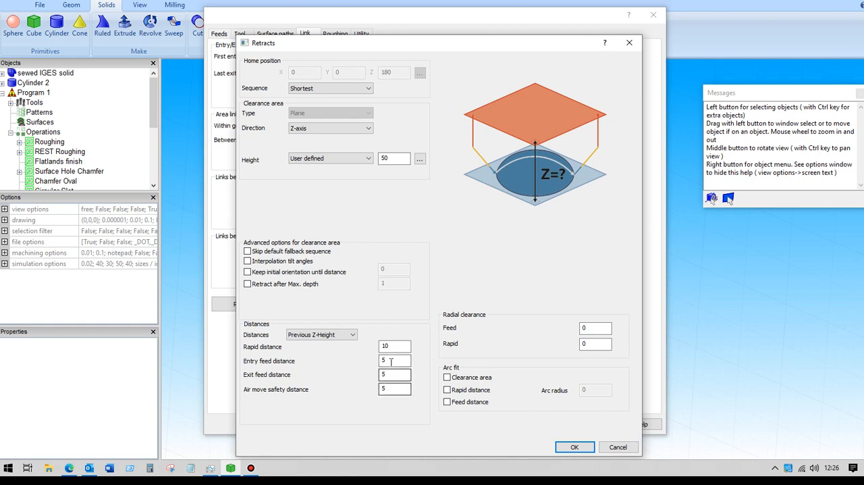
pyautogui.click(574, 447)
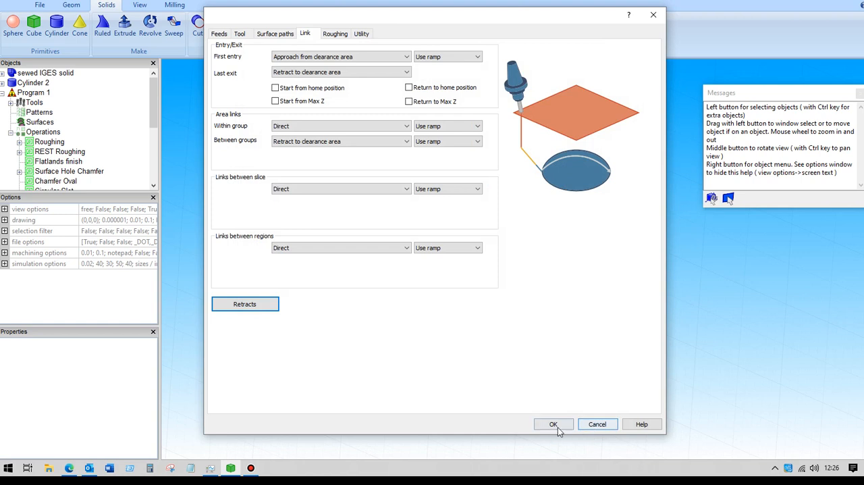
pyautogui.click(558, 429)
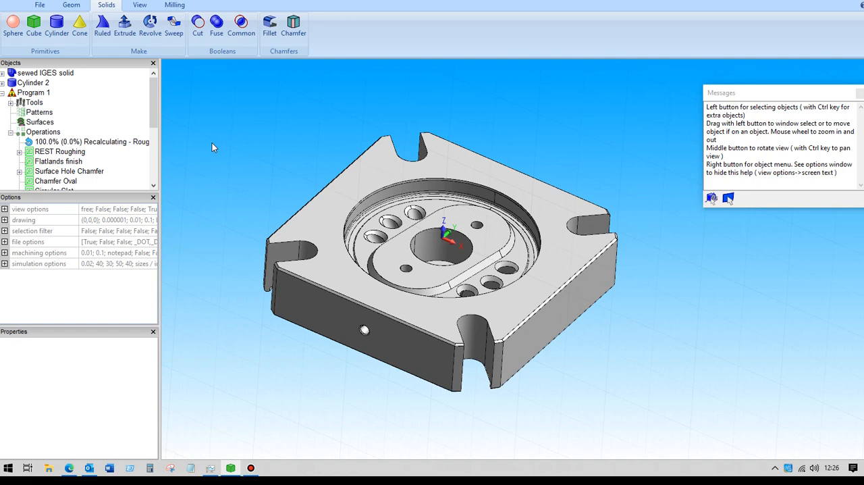
# Step: Display the Roughing operation's toolpath and inspect it around the plate from several angles and distances
pyautogui.click(60, 143)
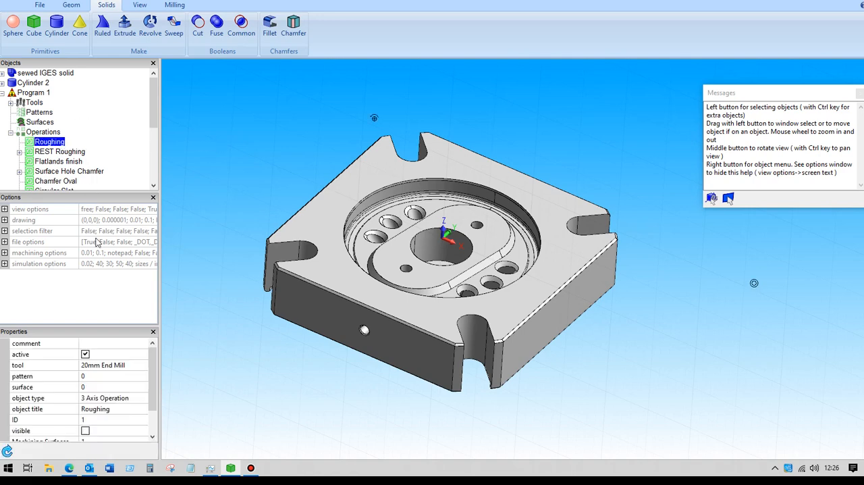
pyautogui.click(86, 431)
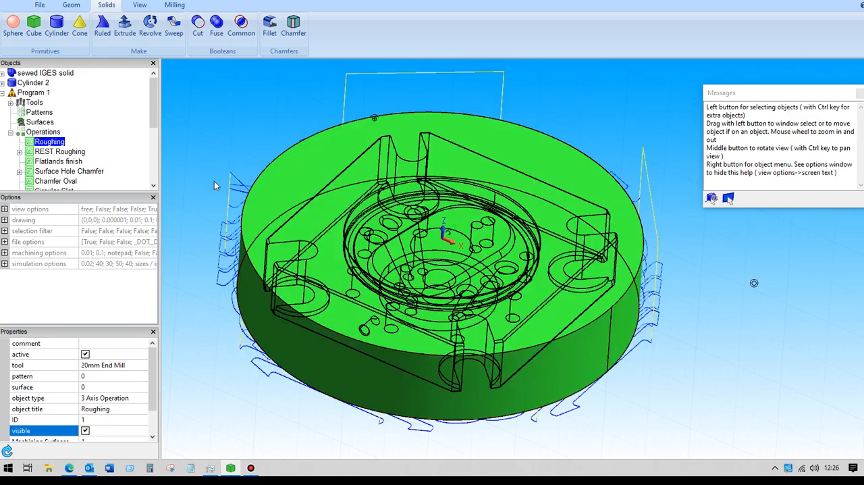
pyautogui.click(216, 133)
pyautogui.moveTo(218, 130)
pyautogui.mouseDown(button='middle')
pyautogui.moveTo(221, 103)
pyautogui.moveTo(206, 90)
pyautogui.moveTo(234, 101)
pyautogui.moveTo(241, 85)
pyautogui.moveTo(259, 84)
pyautogui.moveTo(216, 100)
pyautogui.moveTo(226, 122)
pyautogui.mouseUp(button='middle')
pyautogui.scroll(3, 224, 119)
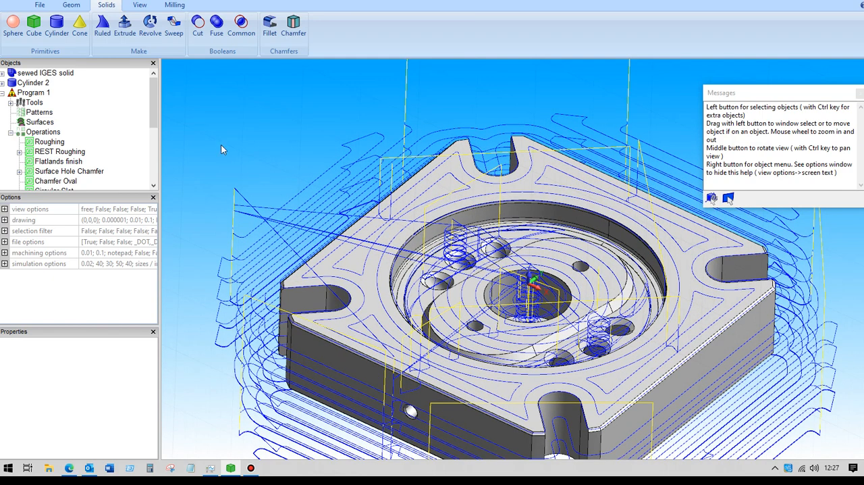
pyautogui.scroll(-4, 222, 141)
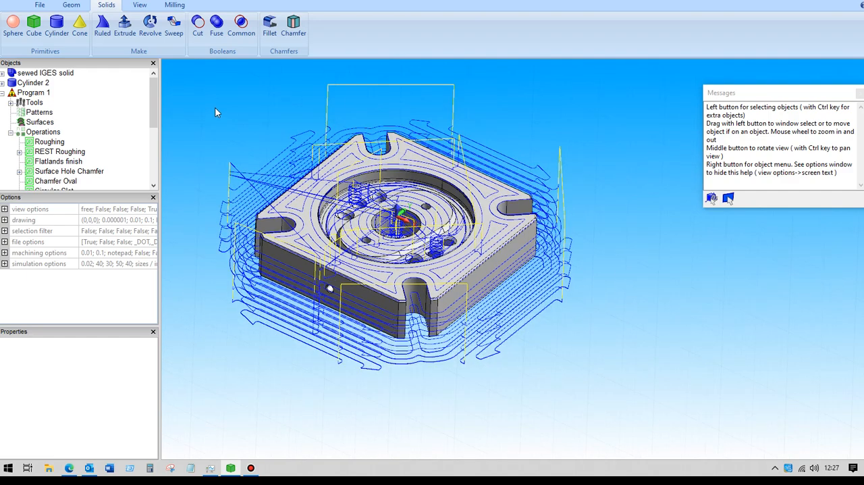
pyautogui.moveTo(218, 118); pyautogui.dragTo(220, 139, button='middle')
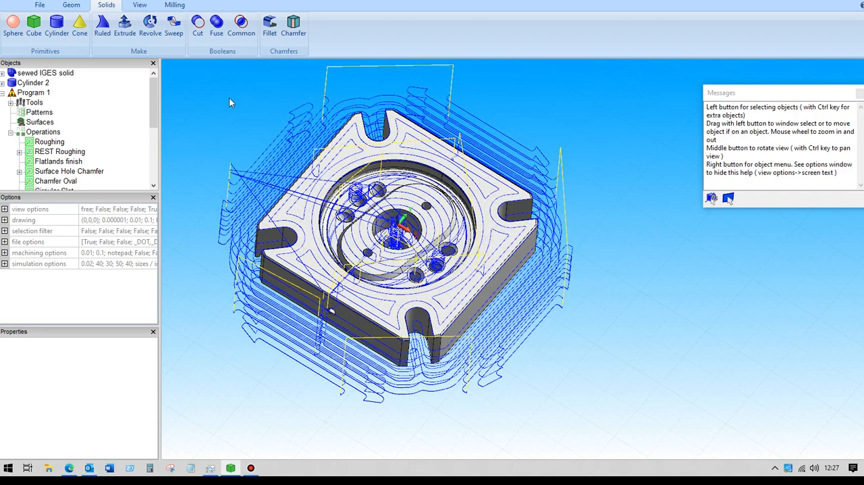
pyautogui.scroll(-2, 252, 127)
pyautogui.scroll(2, 257, 127)
pyautogui.moveTo(244, 126); pyautogui.dragTo(235, 107, button='middle')
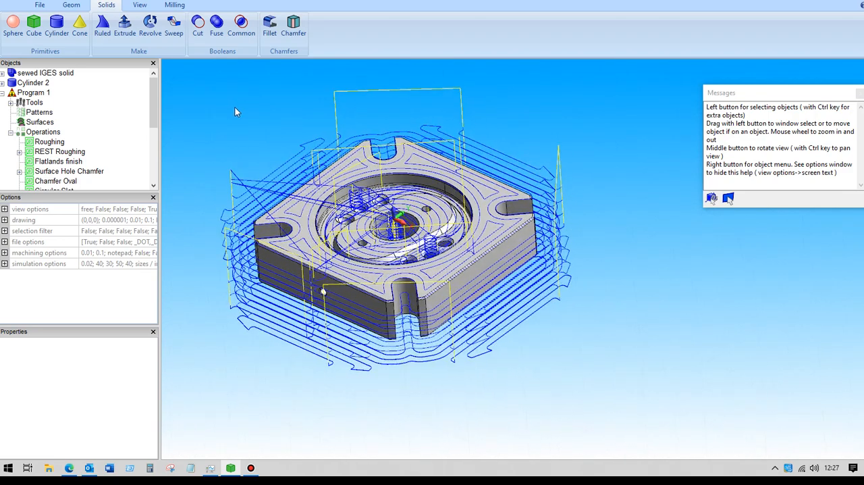
# Step: Launch the milling simulation with the imported stock file PART 1 STOCK.STL
pyautogui.click(178, 5)
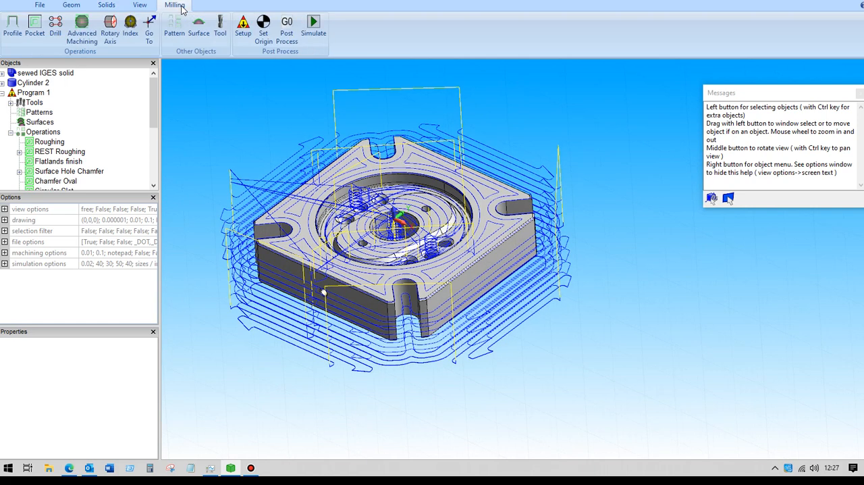
pyautogui.click(316, 27)
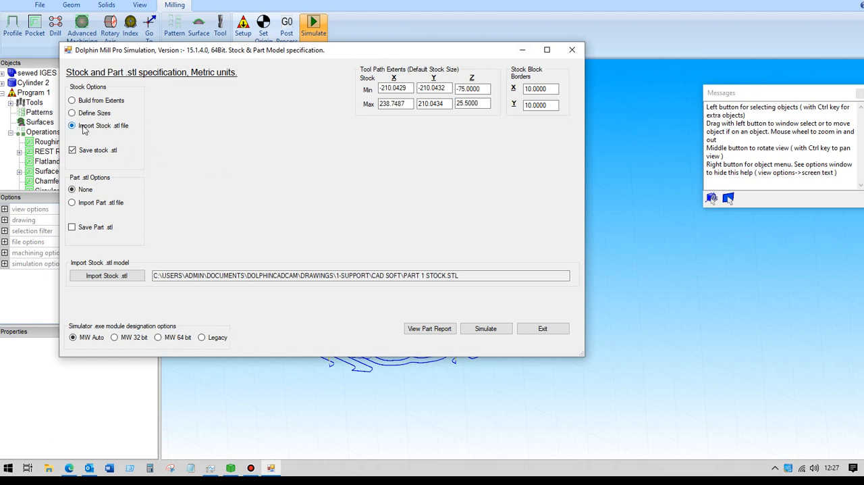
pyautogui.click(416, 274)
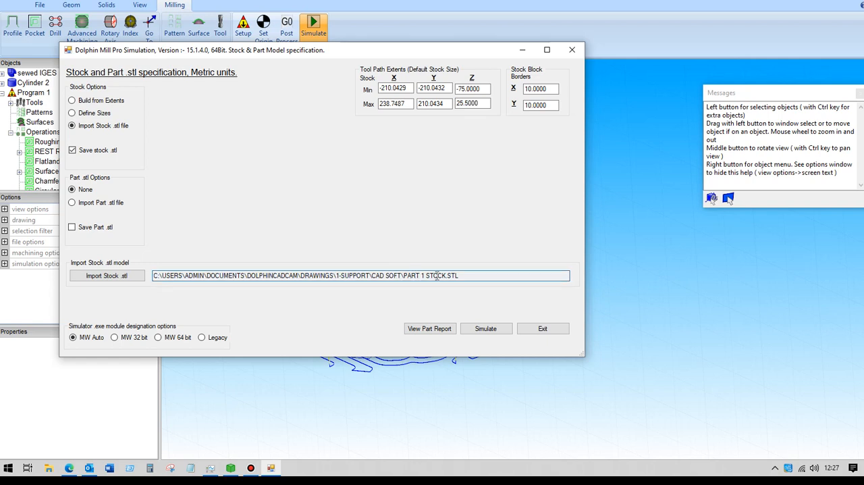
pyautogui.moveTo(463, 274); pyautogui.dragTo(405, 277)
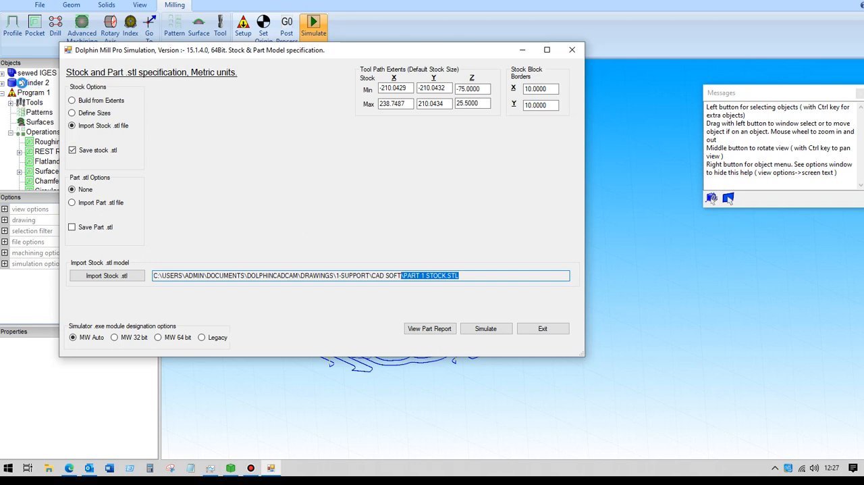
pyautogui.click(486, 329)
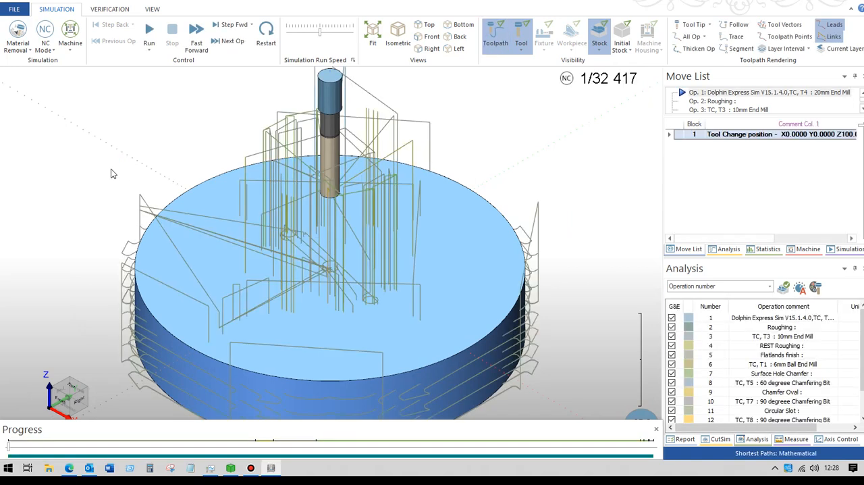
# Step: Hide the toolpath in the simulator and switch the simulation from NC mode to Length mode
pyautogui.scroll(-3, 120, 171)
pyautogui.scroll(1, 128, 165)
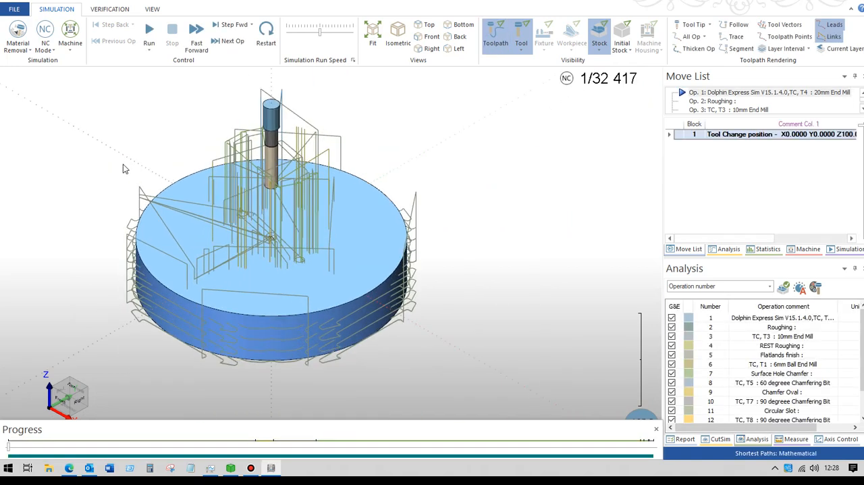
pyautogui.click(496, 35)
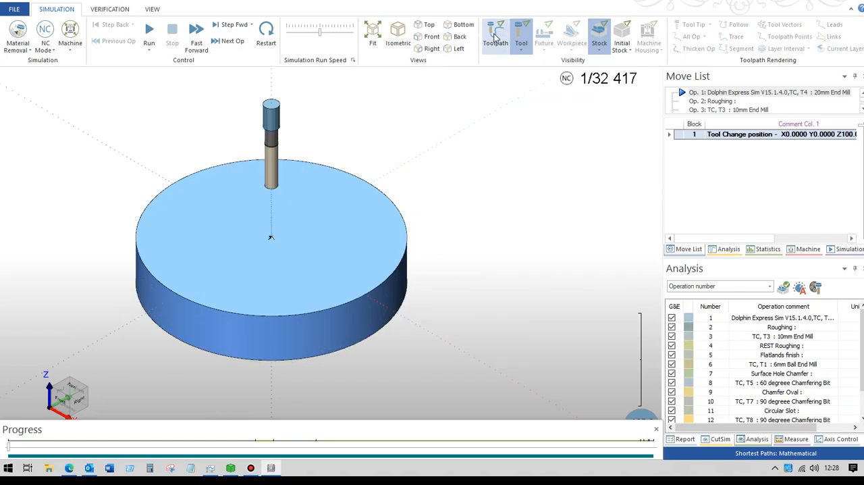
pyautogui.click(46, 30)
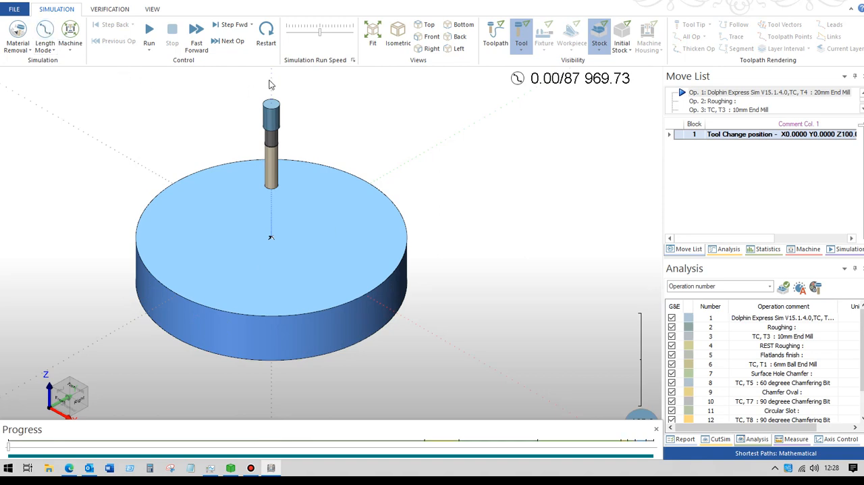
# Step: Run the cutting simulation through Roughing and into REST Roughing, adjusting the run speed along the way
pyautogui.moveTo(319, 34); pyautogui.dragTo(315, 35)
pyautogui.click(151, 31)
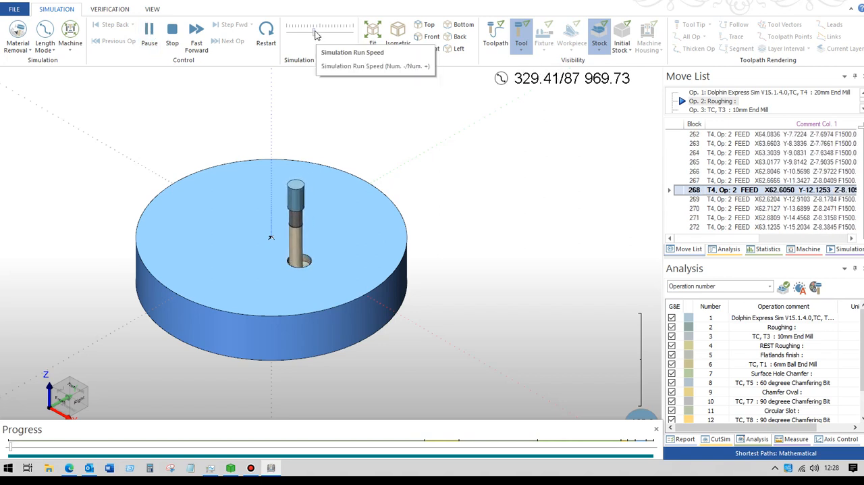
pyautogui.moveTo(315, 31); pyautogui.dragTo(322, 29)
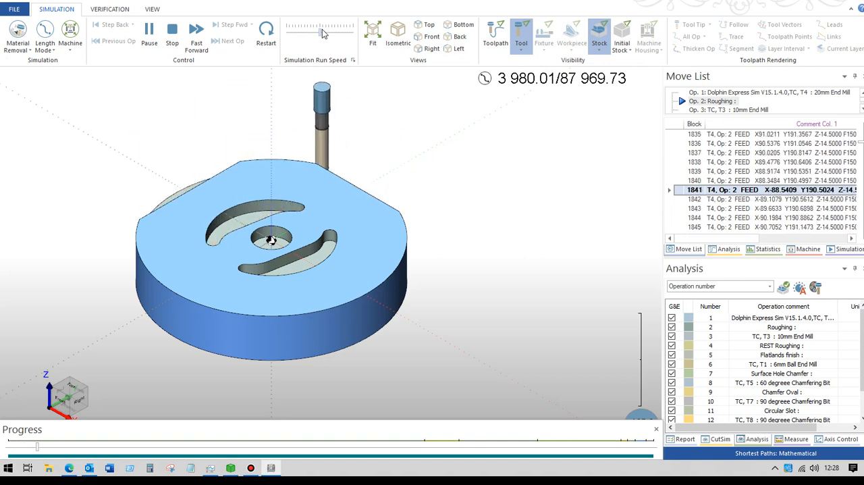
pyautogui.moveTo(321, 37); pyautogui.dragTo(331, 39)
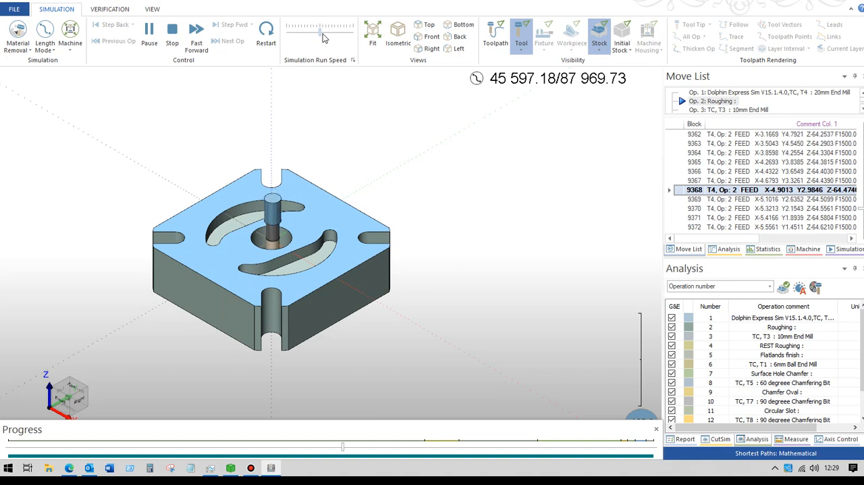
pyautogui.moveTo(318, 34); pyautogui.dragTo(324, 35)
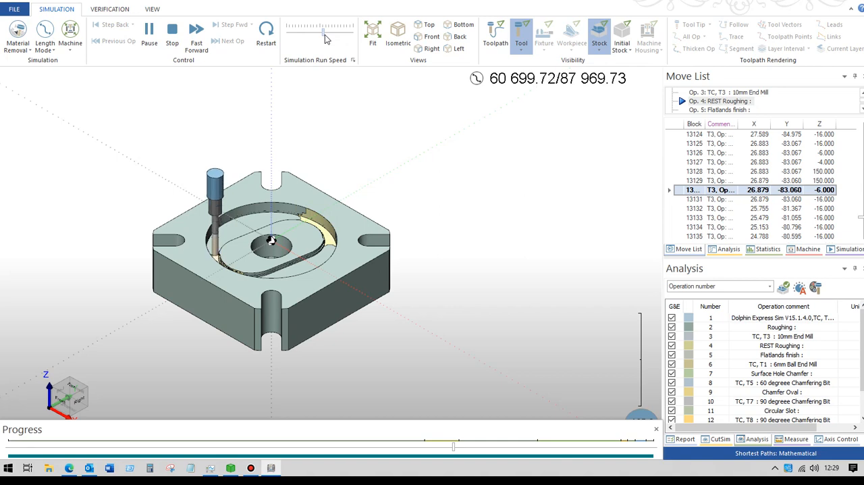
# Step: Stop the cutting simulation and exit the simulator back to the milling program
pyautogui.click(172, 35)
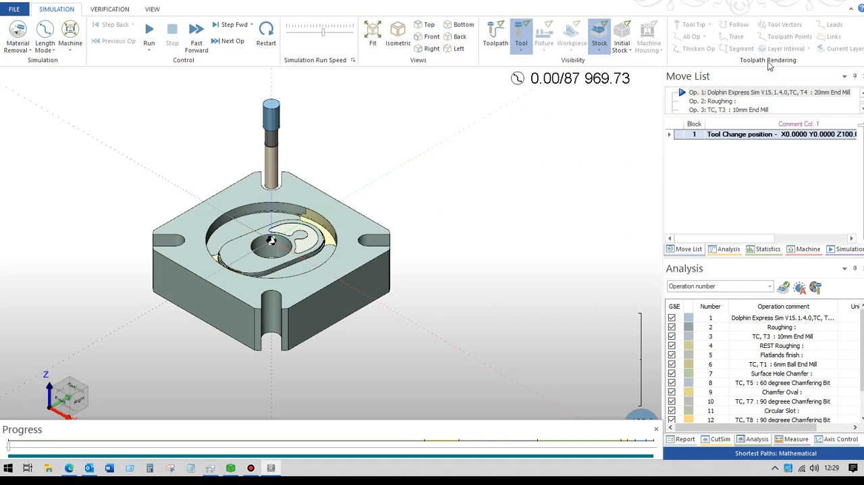
pyautogui.click(15, 9)
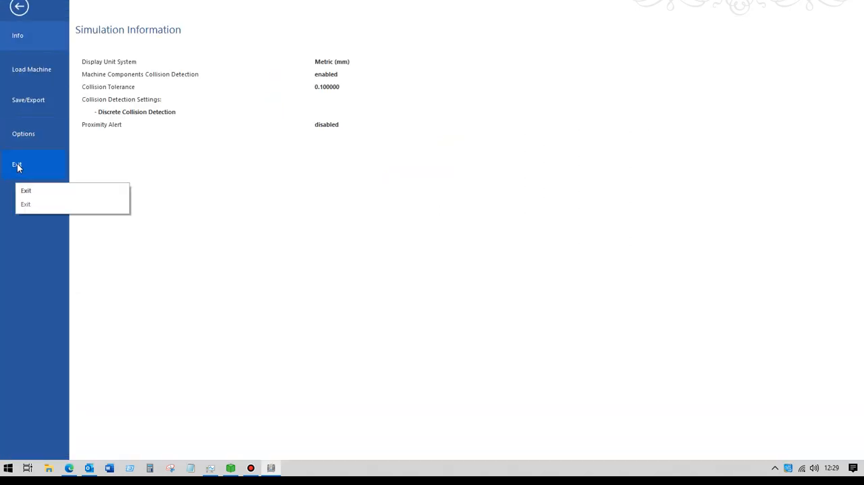
pyautogui.click(18, 165)
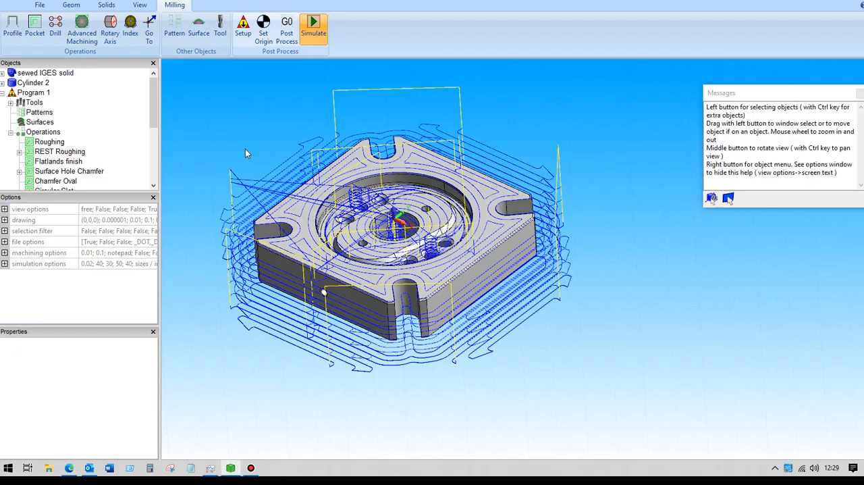
# Step: Hide the Roughing operation's toolpath and stock so that only the plate is shown
pyautogui.moveTo(244, 152)
pyautogui.mouseDown(button='middle')
pyautogui.moveTo(266, 125)
pyautogui.moveTo(246, 120)
pyautogui.moveTo(245, 150)
pyautogui.moveTo(245, 142)
pyautogui.mouseUp(button='middle')
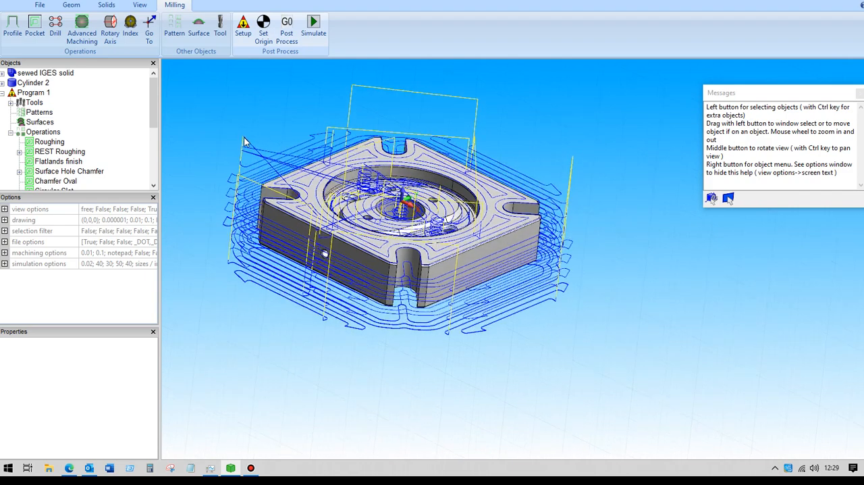
pyautogui.click(51, 143)
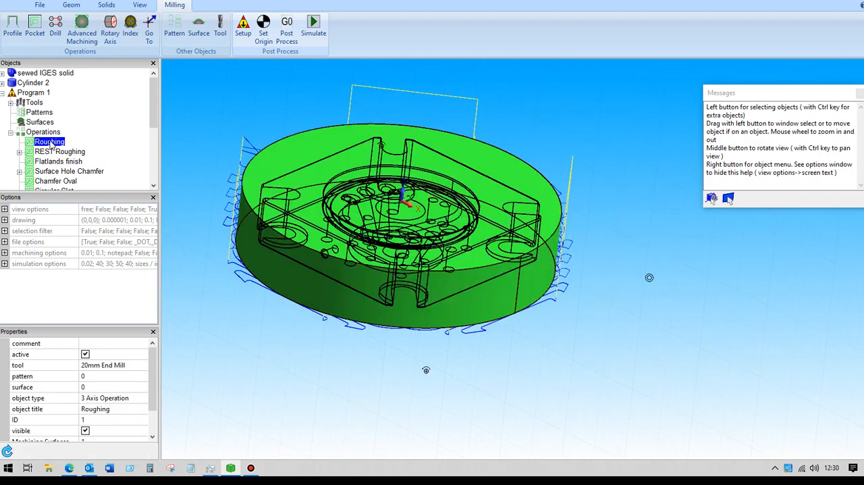
pyautogui.click(86, 431)
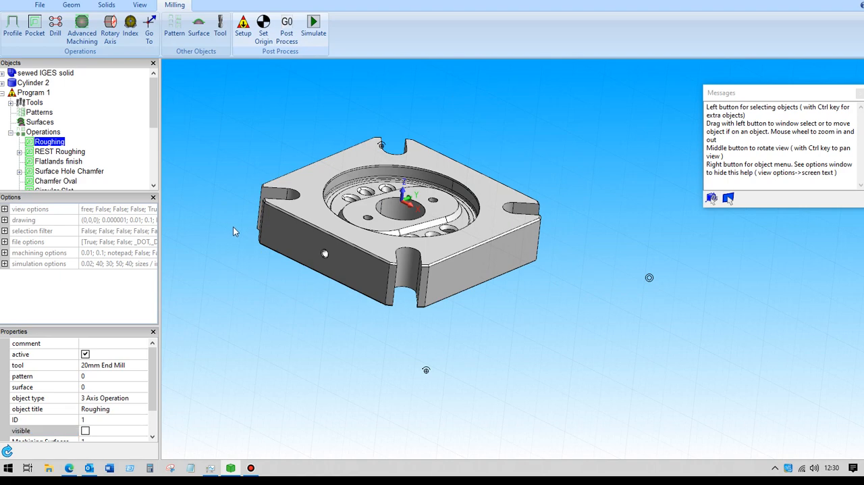
pyautogui.moveTo(239, 224); pyautogui.dragTo(297, 210, button='middle')
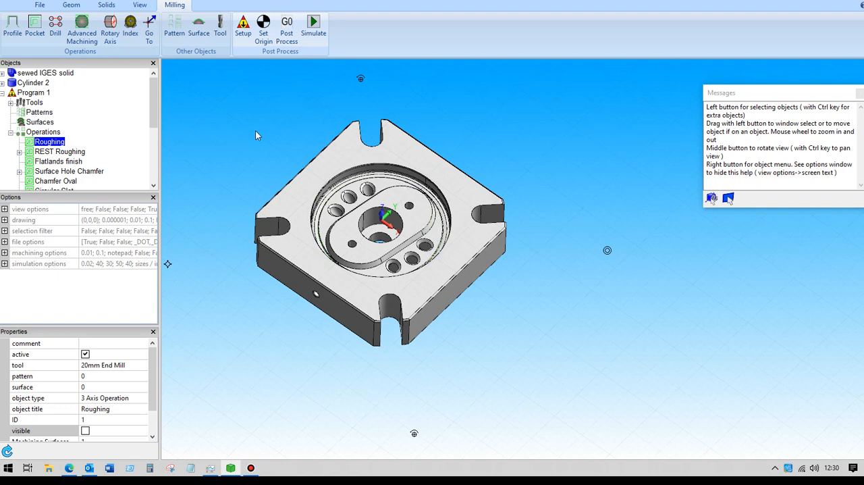
# Step: Open the REST Roughing operation and review its tool, surface path parameters and user-defined start and end heights
pyautogui.click(56, 153)
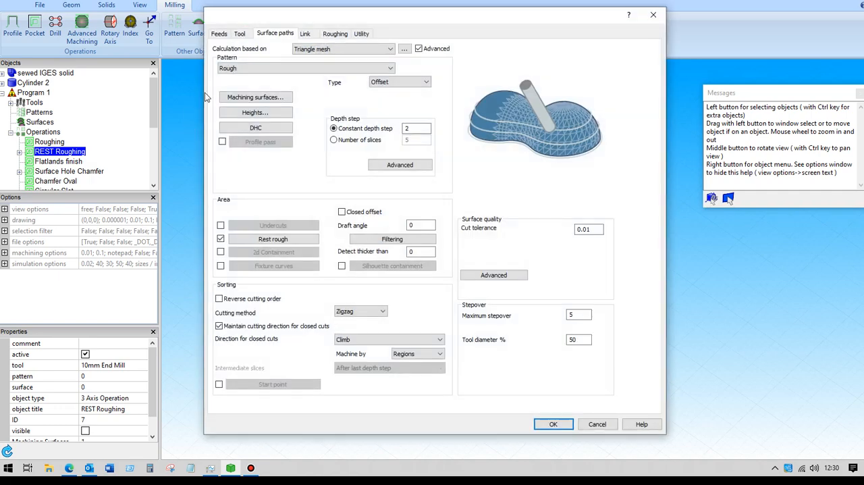
pyautogui.click(241, 35)
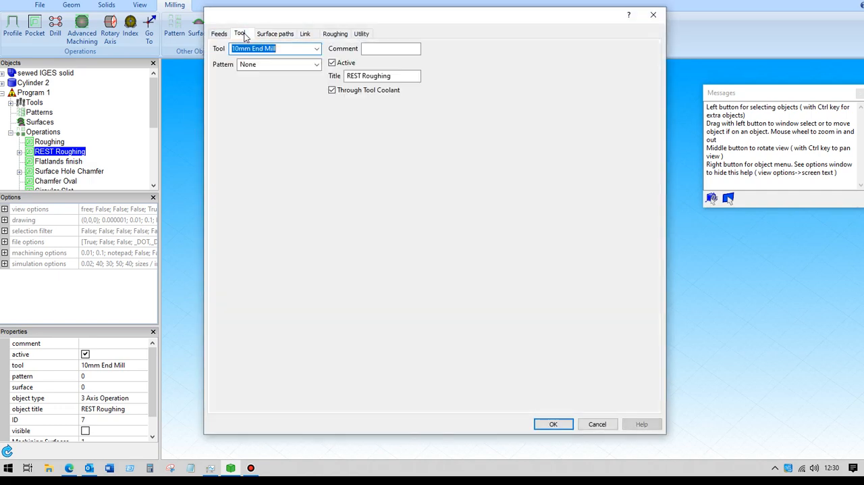
pyautogui.click(289, 34)
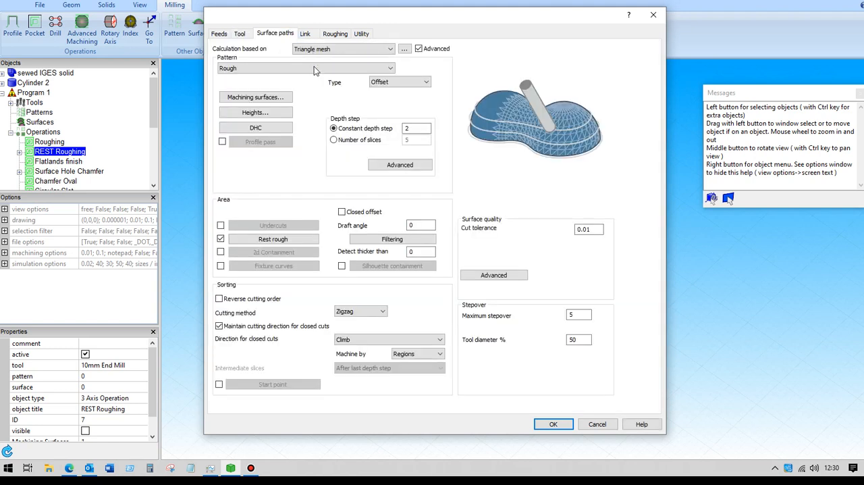
pyautogui.click(271, 115)
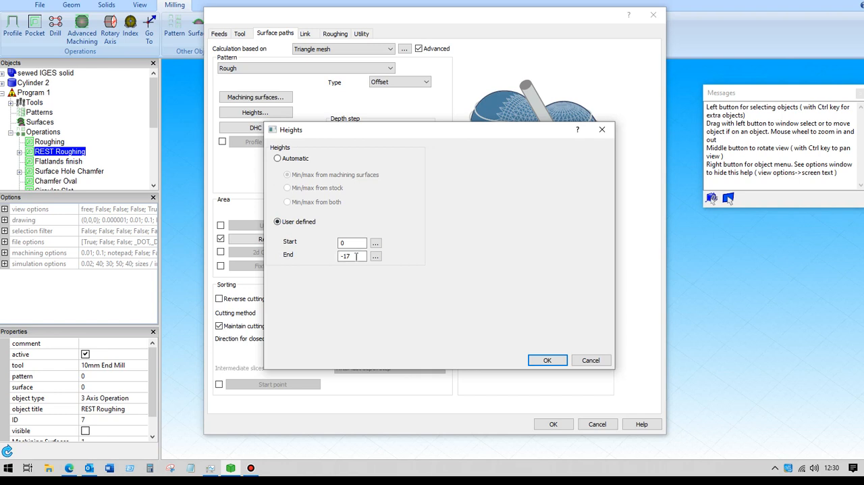
pyautogui.click(547, 360)
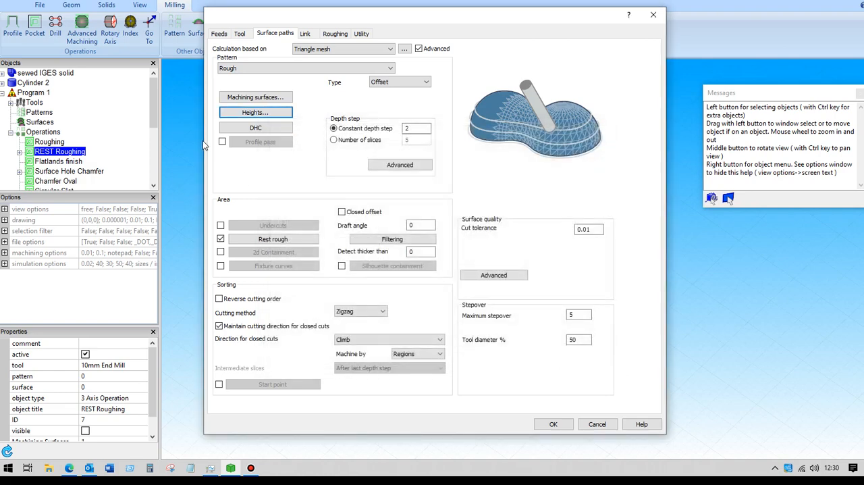
# Step: Review REST Roughing's previous-tool, roughing, link and constant depth step parameters, closing the operation without saving changes
pyautogui.click(273, 239)
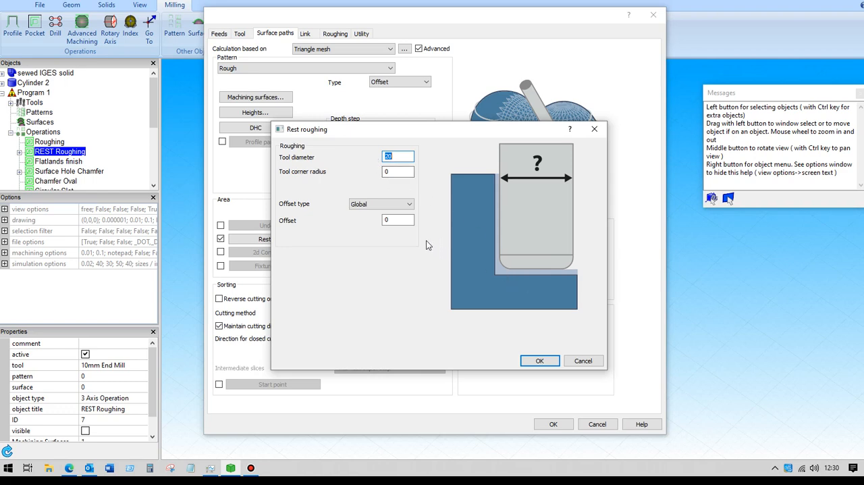
pyautogui.click(582, 362)
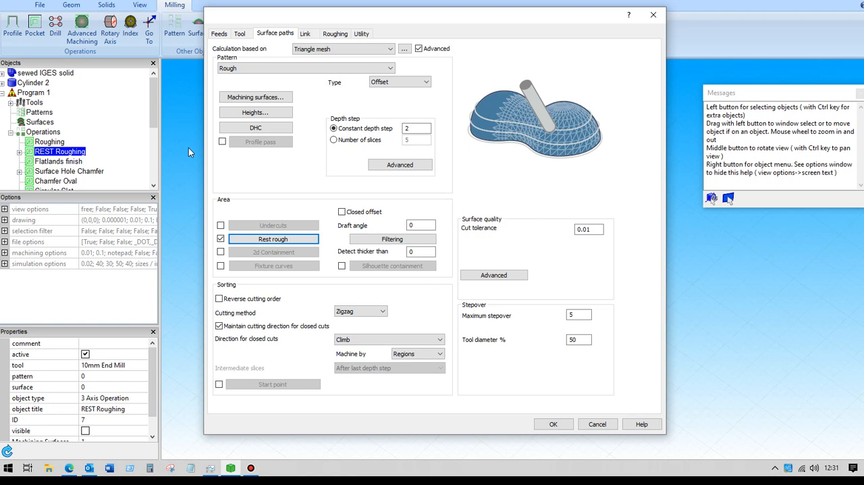
pyautogui.click(336, 35)
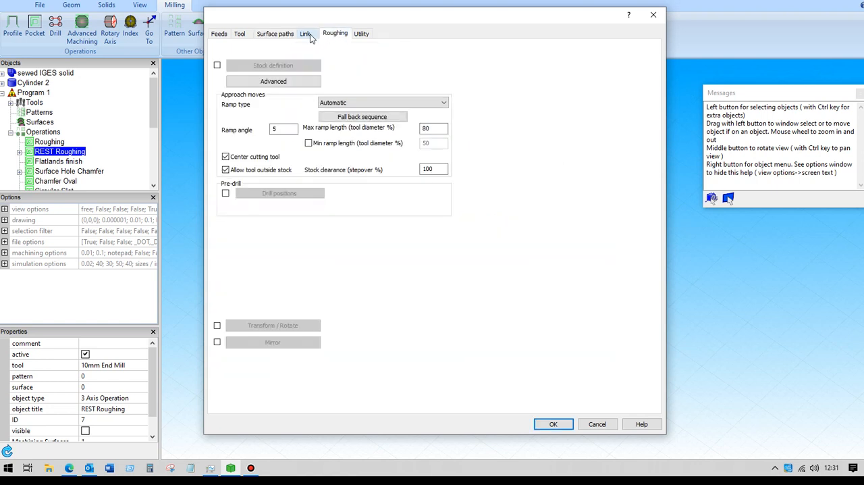
pyautogui.click(310, 34)
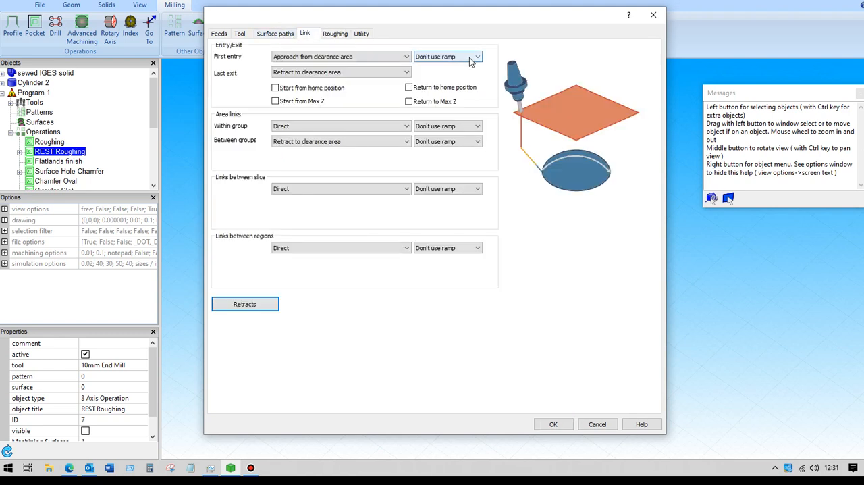
pyautogui.click(276, 35)
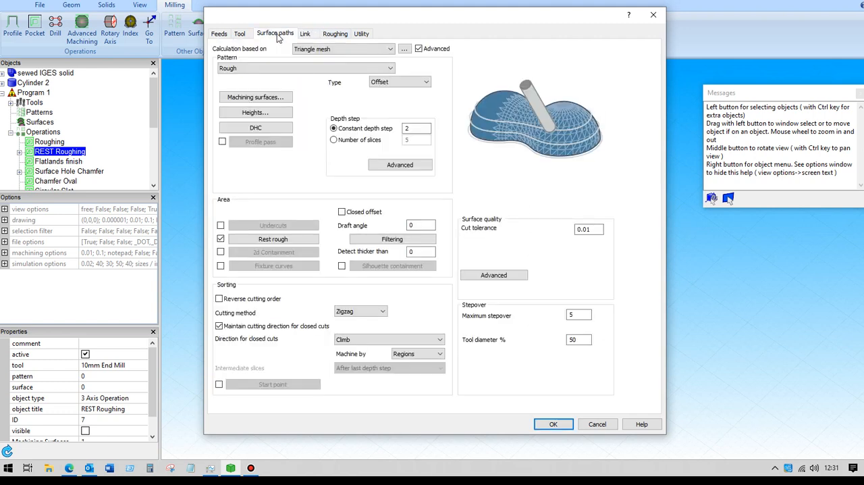
pyautogui.moveTo(426, 129); pyautogui.dragTo(409, 129)
pyautogui.press('BackSpace')
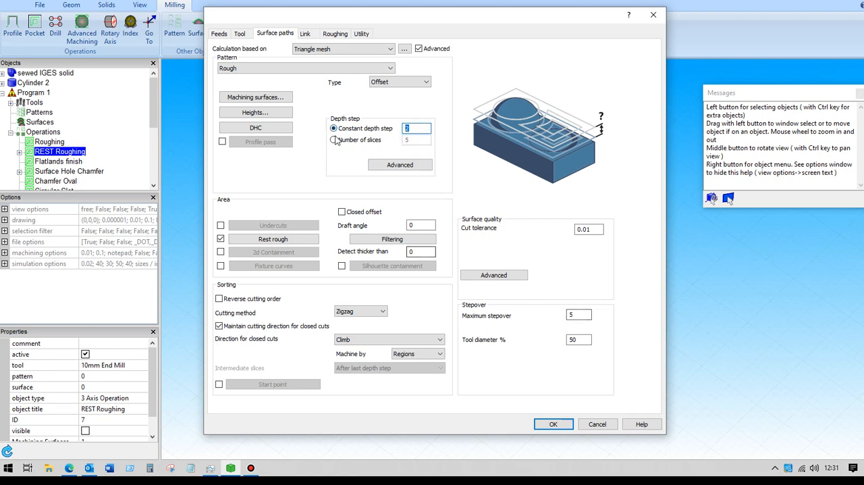
pyautogui.click(597, 424)
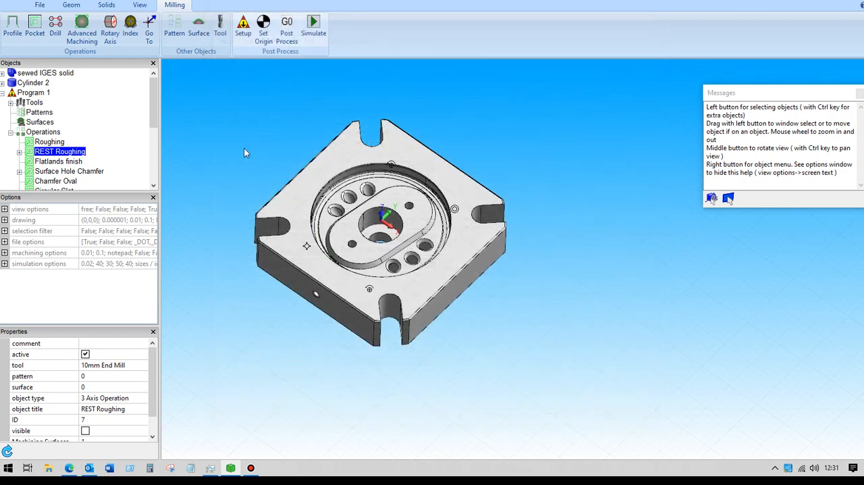
# Step: Make the REST Roughing operation visible and clear its selection to view its toolpath on the plate
pyautogui.scroll(3, 246, 154)
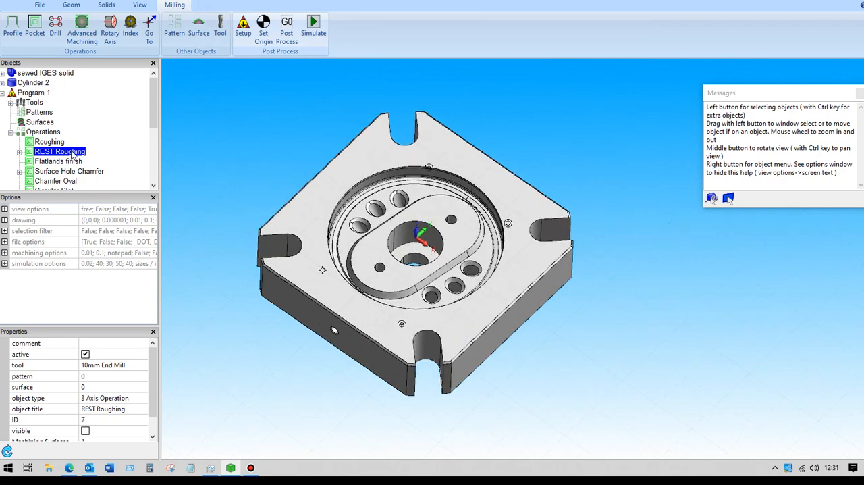
pyautogui.click(85, 431)
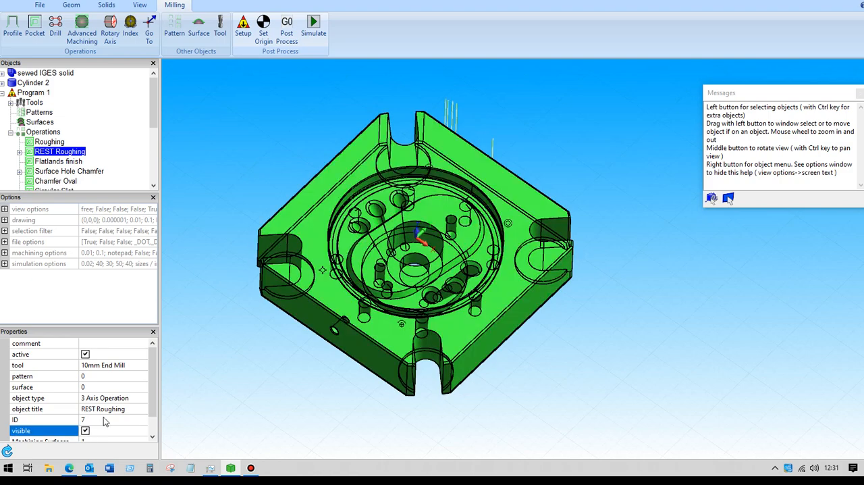
pyautogui.scroll(1, 257, 169)
pyautogui.click(249, 146)
pyautogui.moveTo(249, 146)
pyautogui.mouseDown(button='middle')
pyautogui.moveTo(263, 134)
pyautogui.moveTo(264, 119)
pyautogui.moveTo(249, 117)
pyautogui.moveTo(249, 144)
pyautogui.moveTo(255, 133)
pyautogui.moveTo(276, 139)
pyautogui.moveTo(236, 132)
pyautogui.moveTo(238, 149)
pyautogui.moveTo(243, 133)
pyautogui.moveTo(254, 137)
pyautogui.mouseUp(button='middle')
pyautogui.scroll(2, 251, 130)
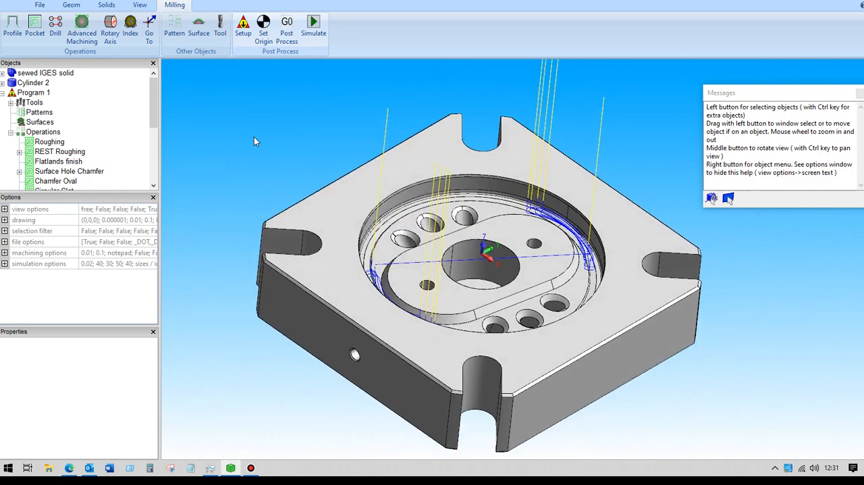
# Step: Reopen REST Roughing to review its advanced depth step options, then cancel the operation and deselect it to inspect the toolpath
pyautogui.click(71, 154)
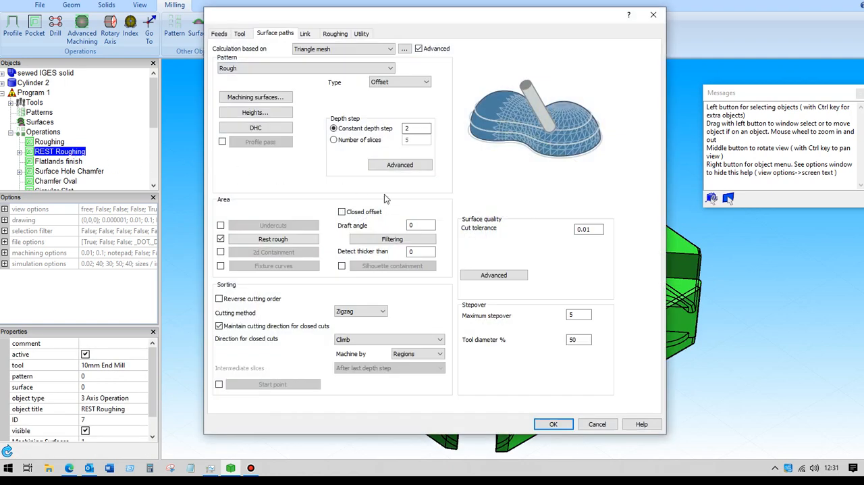
pyautogui.click(407, 165)
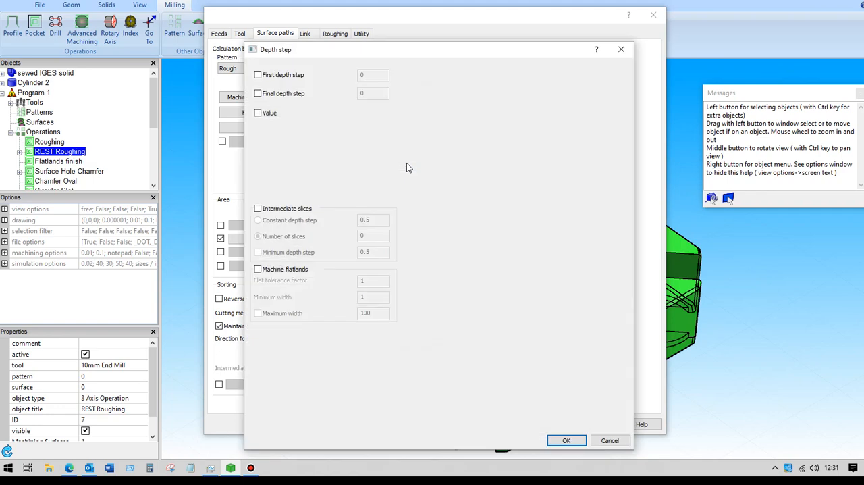
pyautogui.click(579, 442)
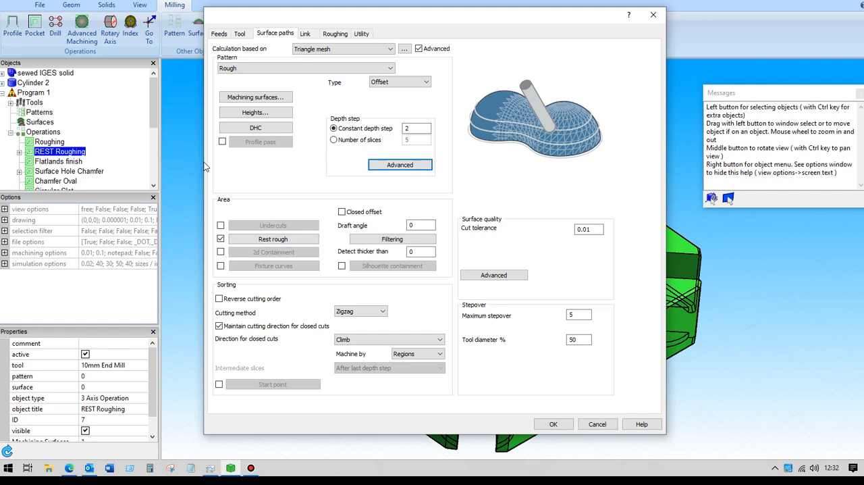
pyautogui.click(595, 425)
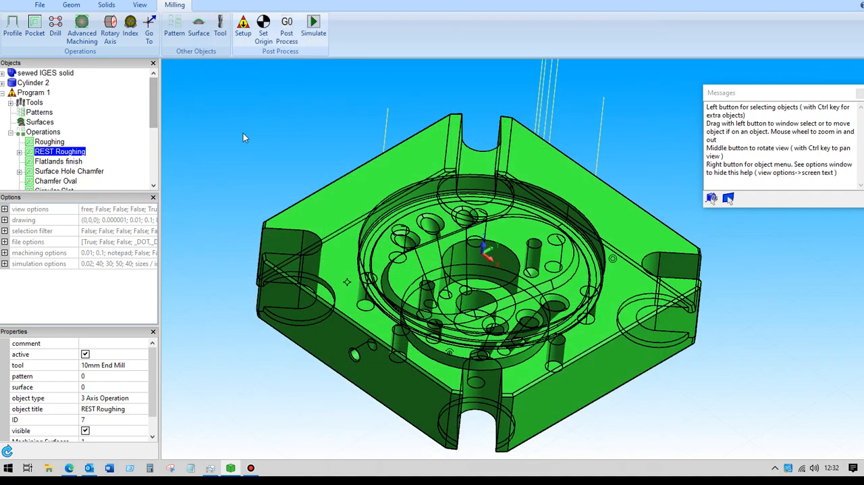
pyautogui.click(243, 134)
pyautogui.moveTo(255, 144)
pyautogui.mouseDown(button='middle')
pyautogui.moveTo(232, 120)
pyautogui.moveTo(265, 143)
pyautogui.mouseUp(button='middle')
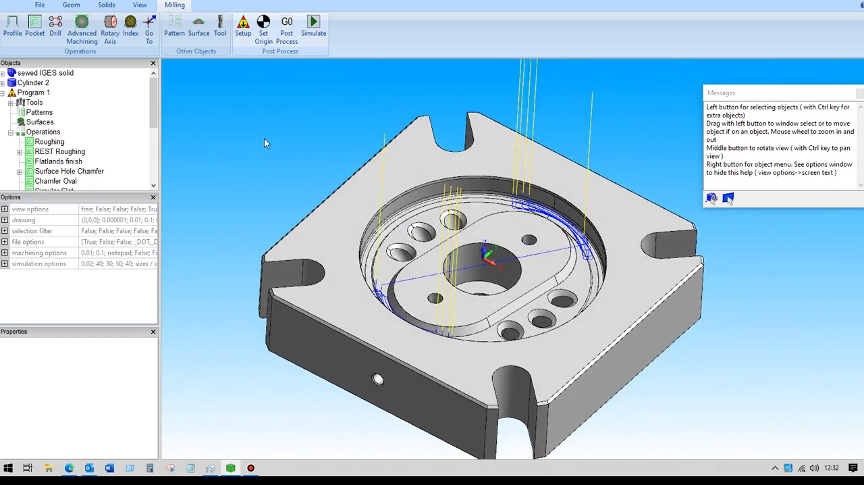